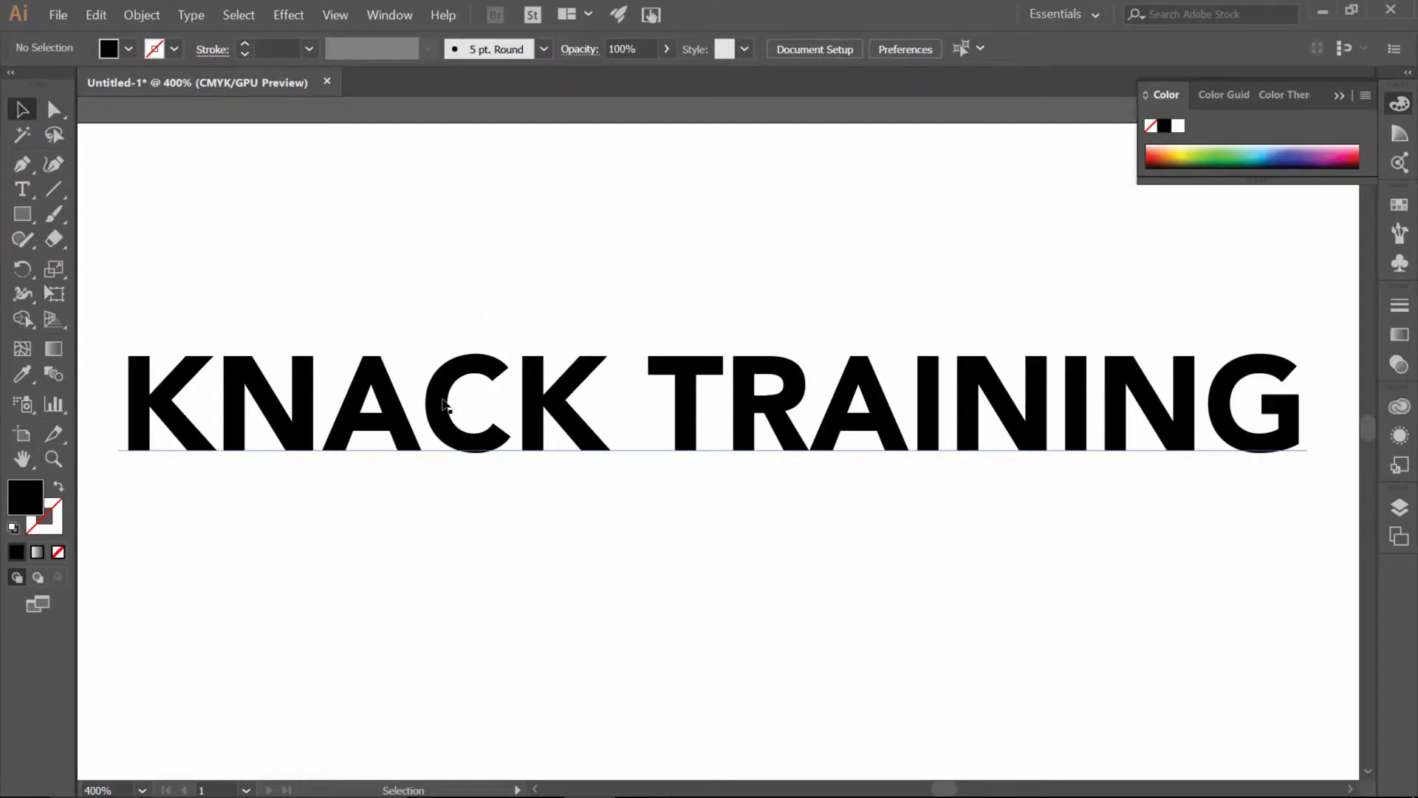
- Select the KNACK TRAINING text and convert it to outlines with Type > Create Outlines
{"action": "left_click", "coordinate": [443, 403]}
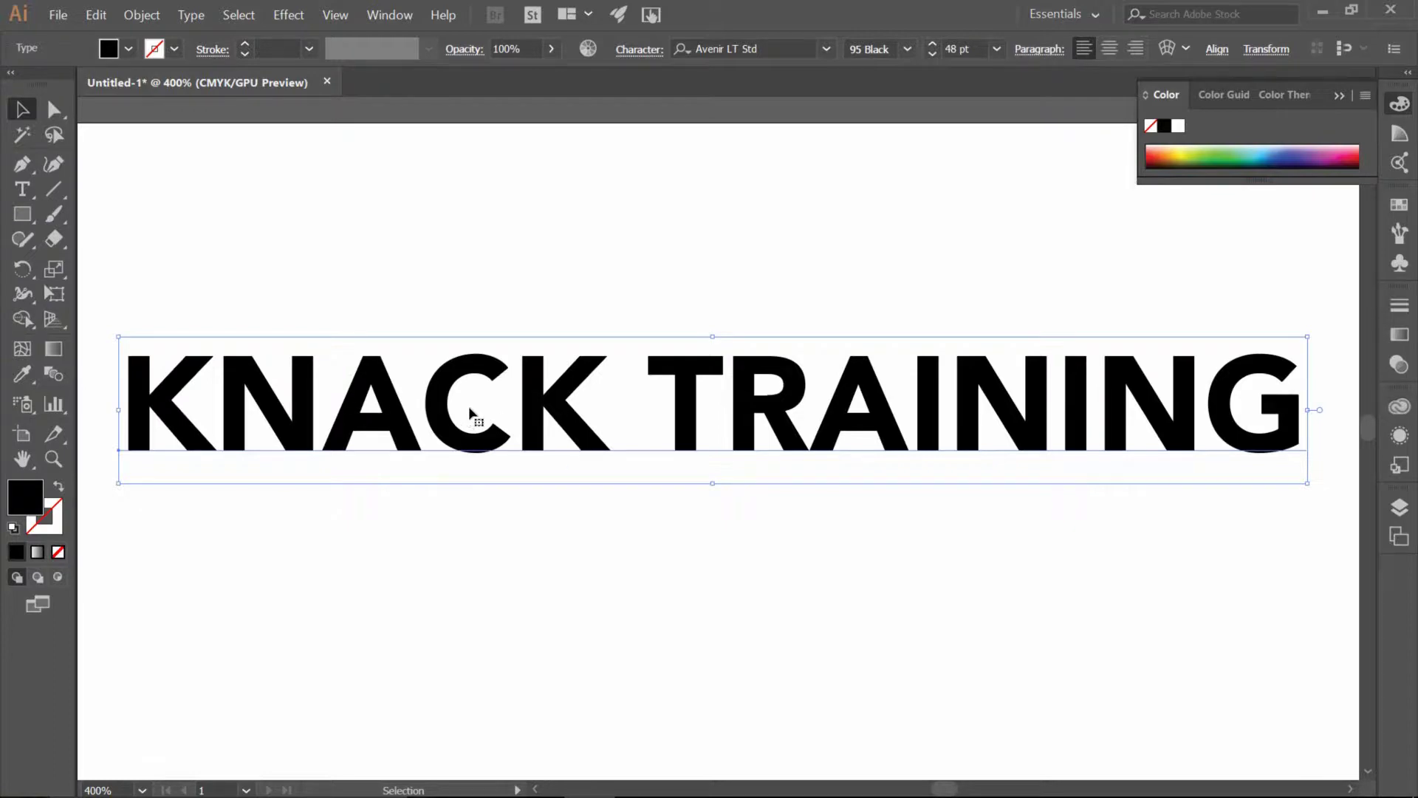
{"action": "left_click", "coordinate": [189, 16]}
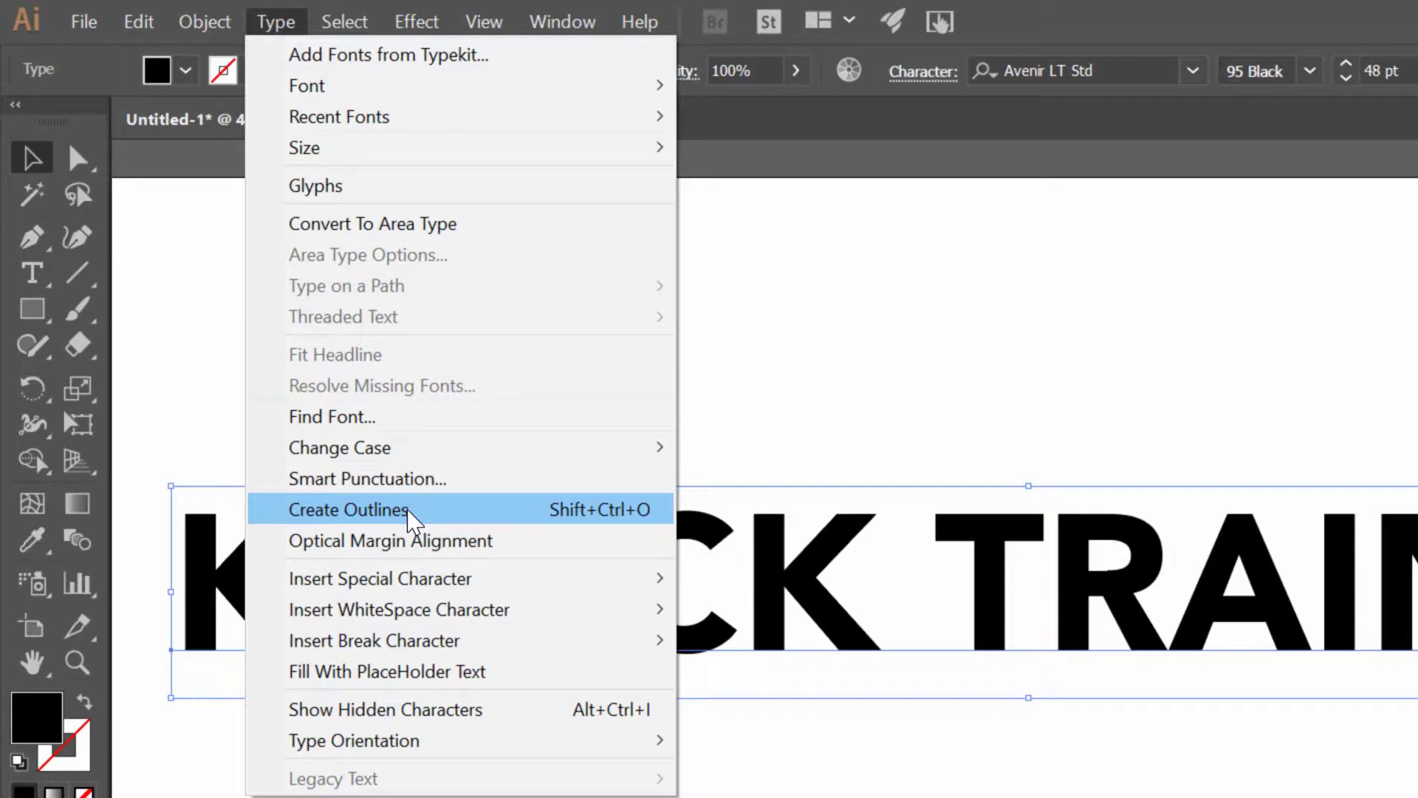
{"action": "left_click", "coordinate": [388, 517]}
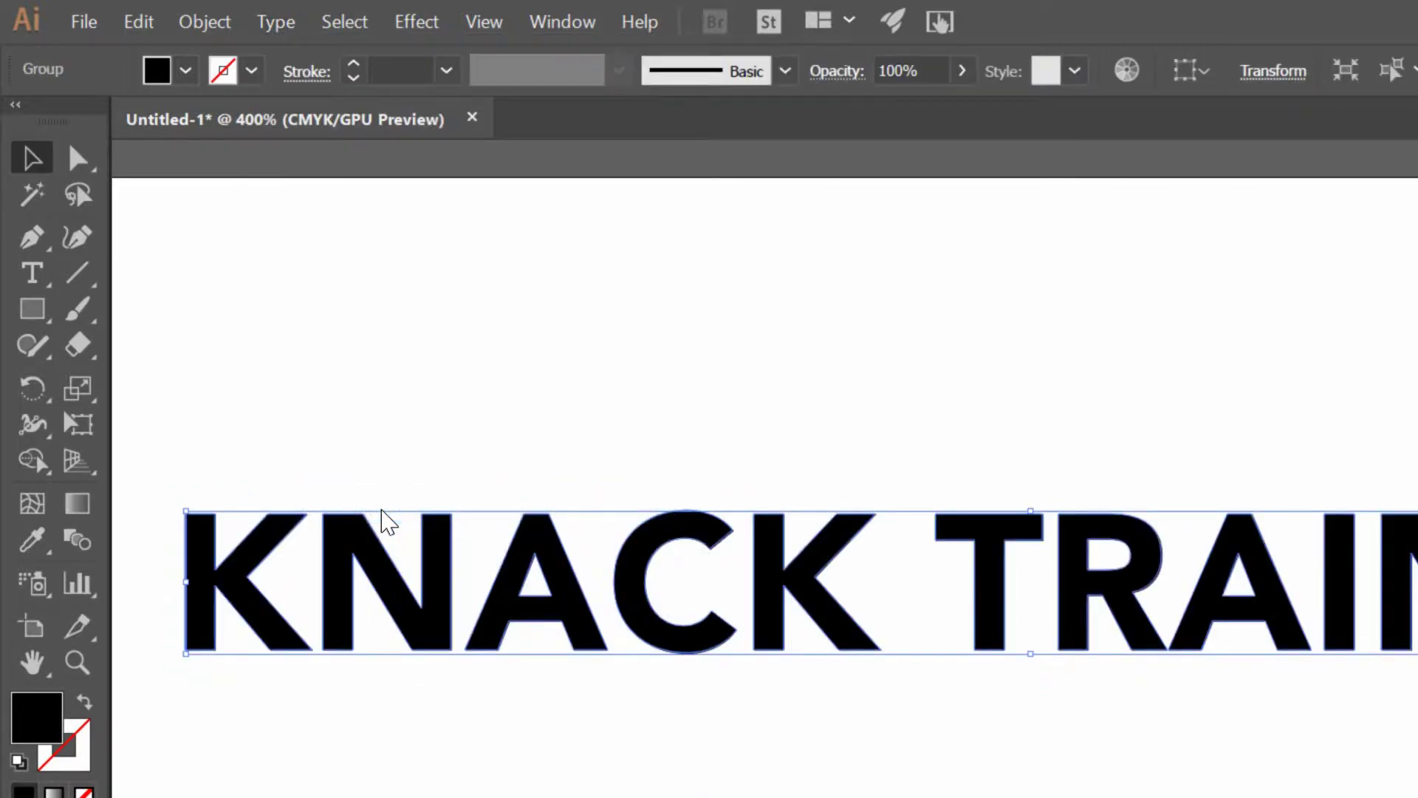
- Select the outlined lettering group and ungroup it via Object > Ungroup
{"action": "left_click", "coordinate": [478, 602]}
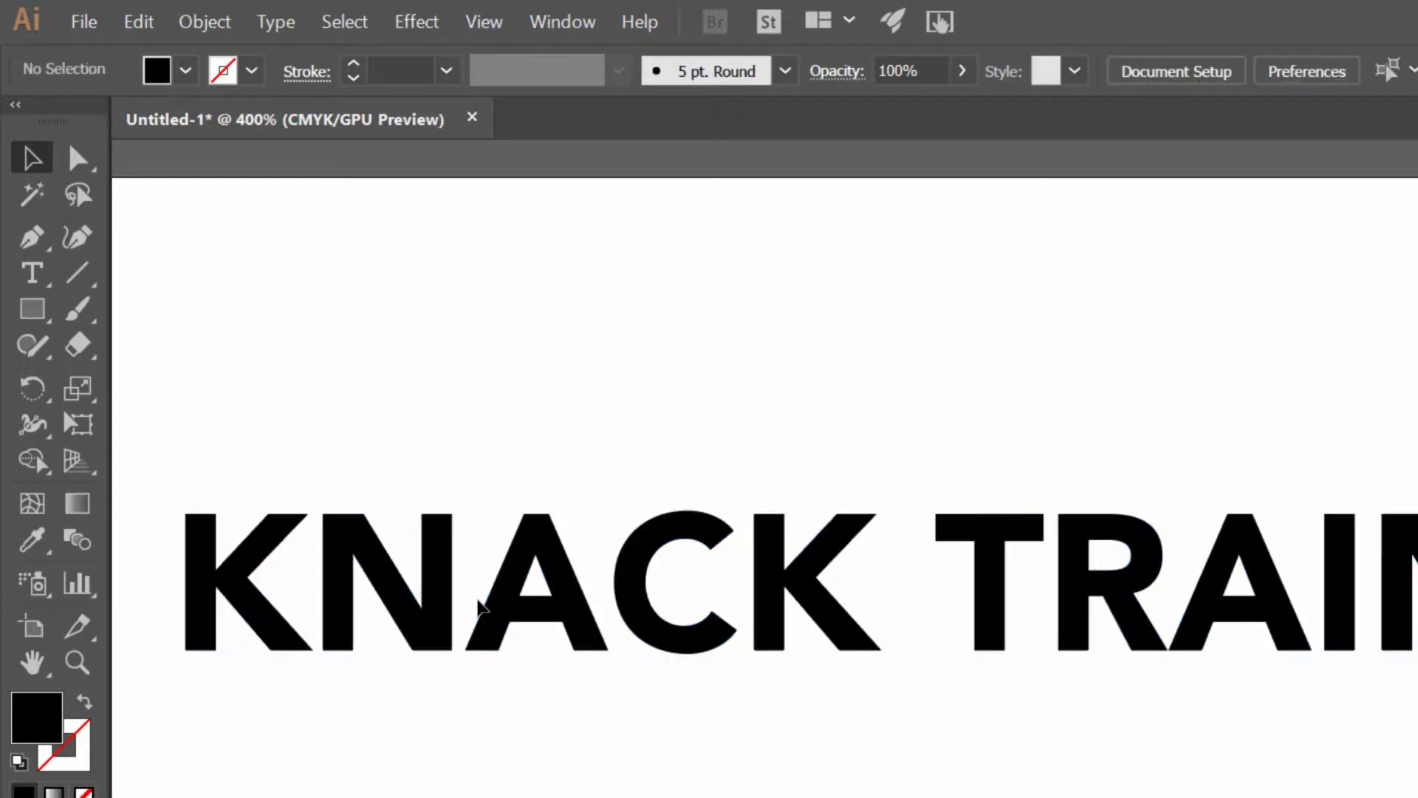
{"action": "left_click", "coordinate": [332, 580]}
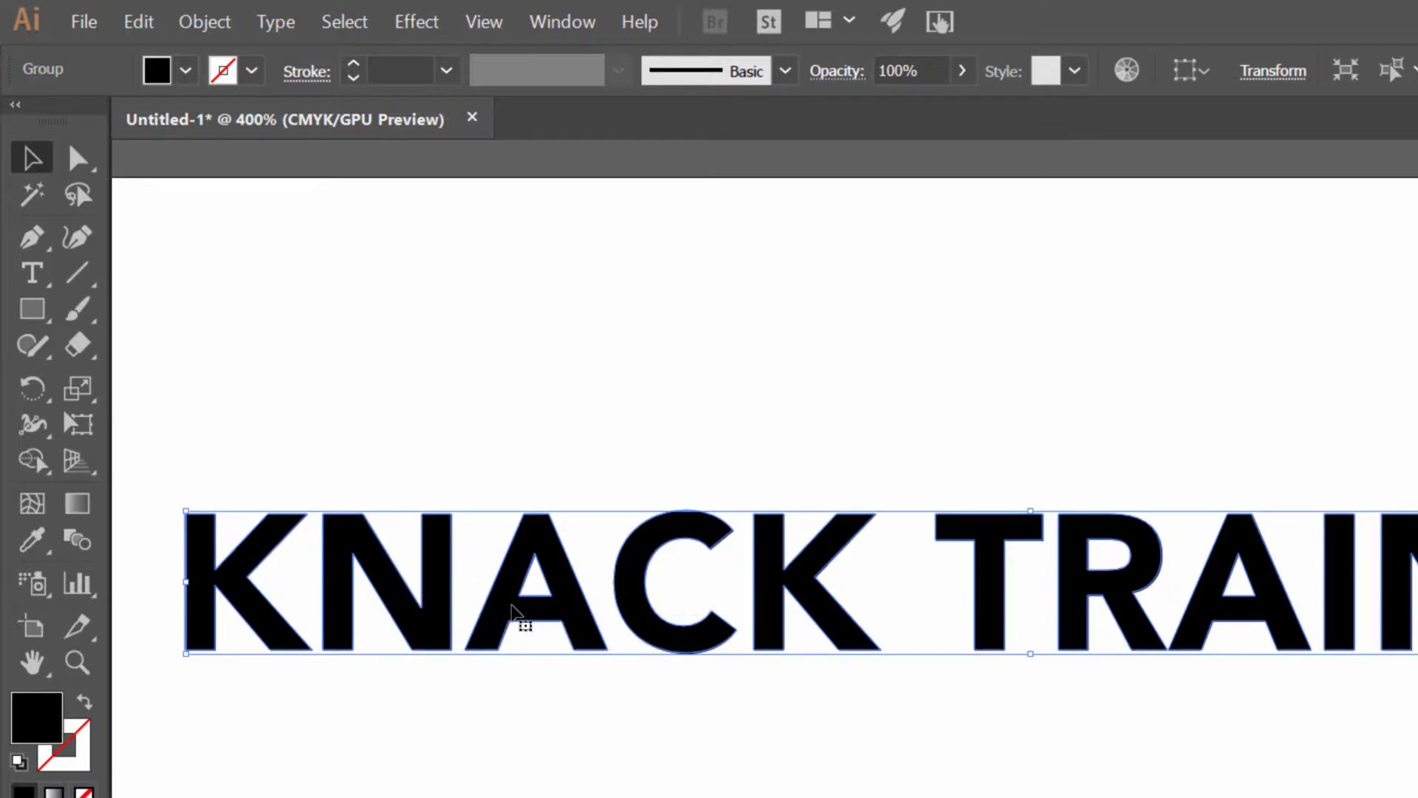
{"action": "left_click", "coordinate": [193, 9]}
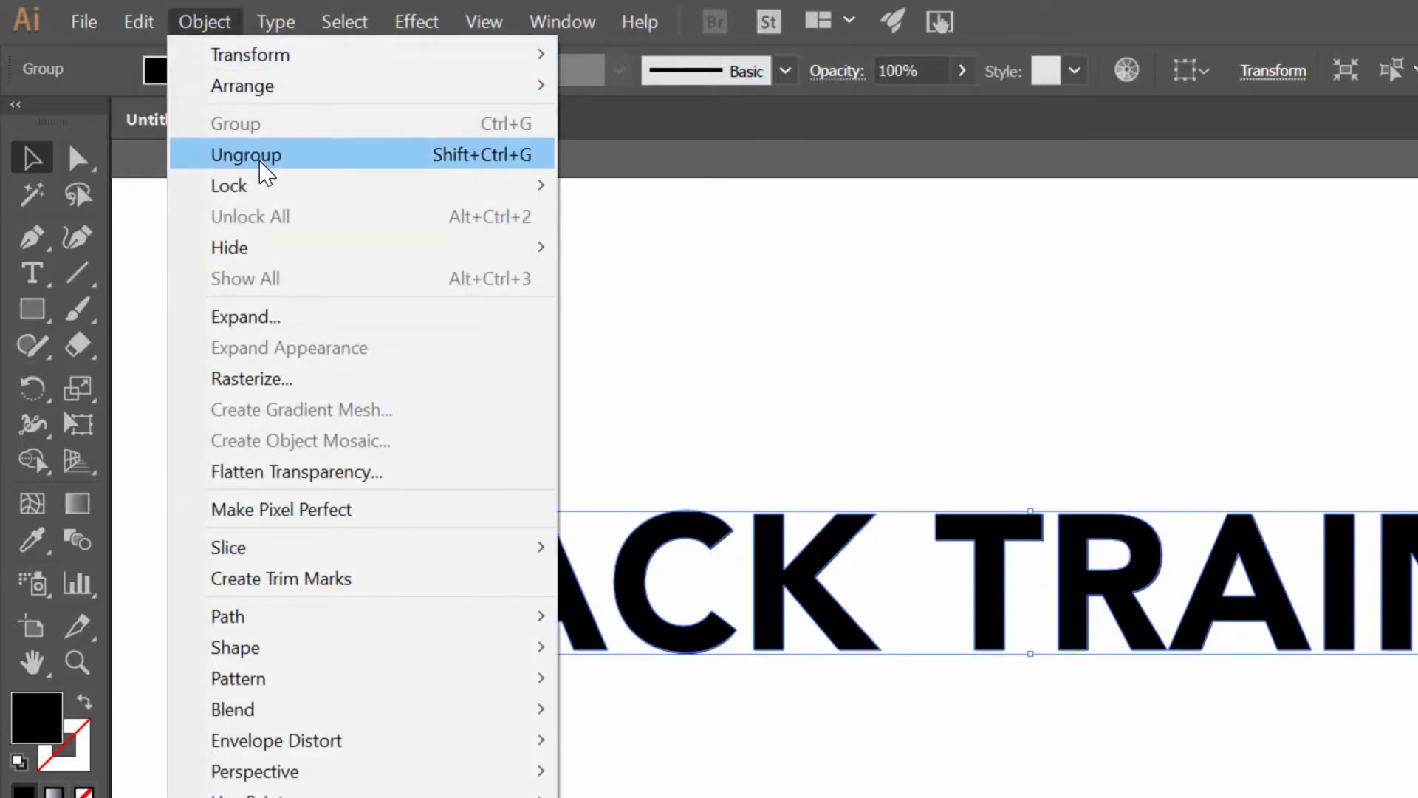
{"action": "left_click", "coordinate": [261, 163]}
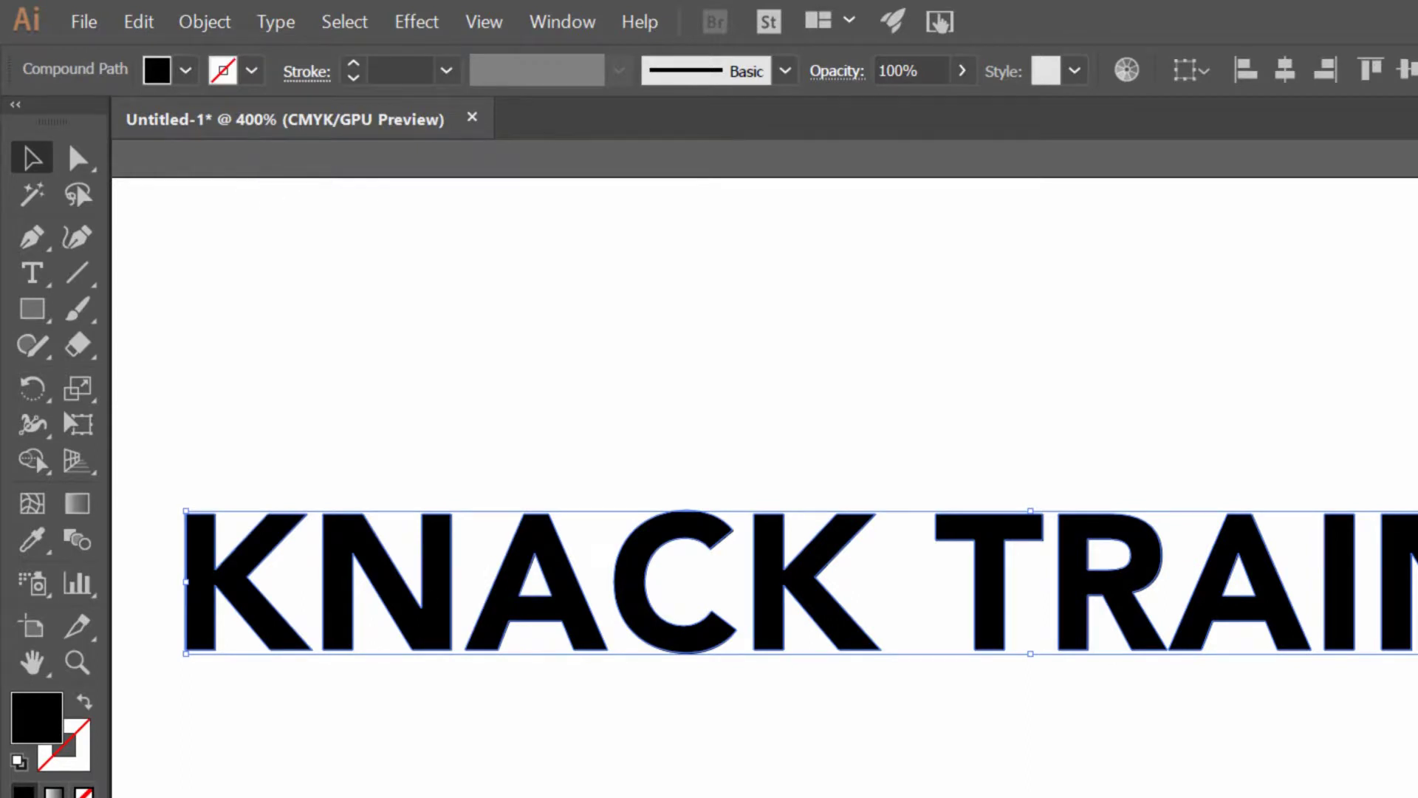
- Select the A, C, second K, T and R one by one to confirm each is separate
{"action": "left_click", "coordinate": [588, 779]}
{"action": "left_click", "coordinate": [547, 608]}
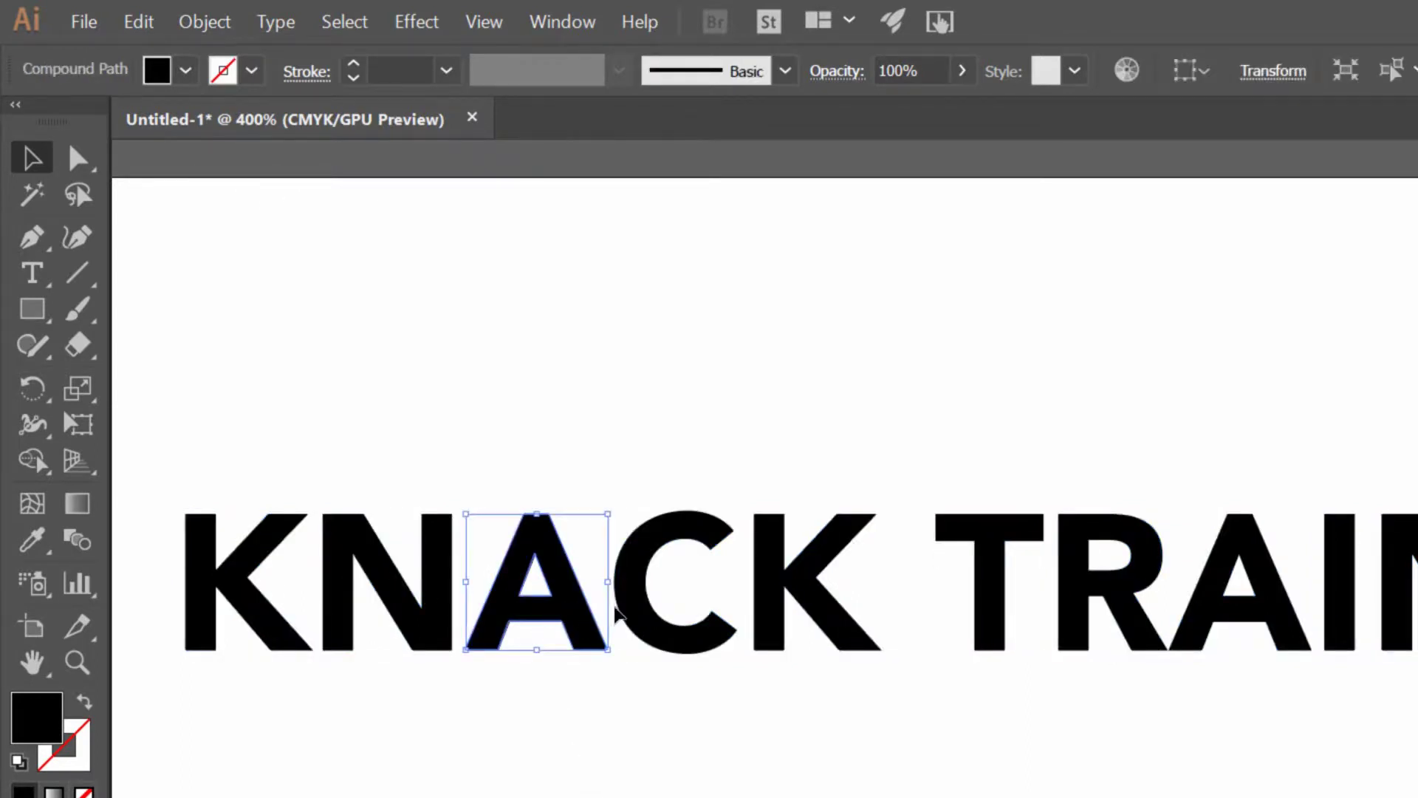
{"action": "left_click", "coordinate": [621, 612]}
{"action": "left_click", "coordinate": [768, 613]}
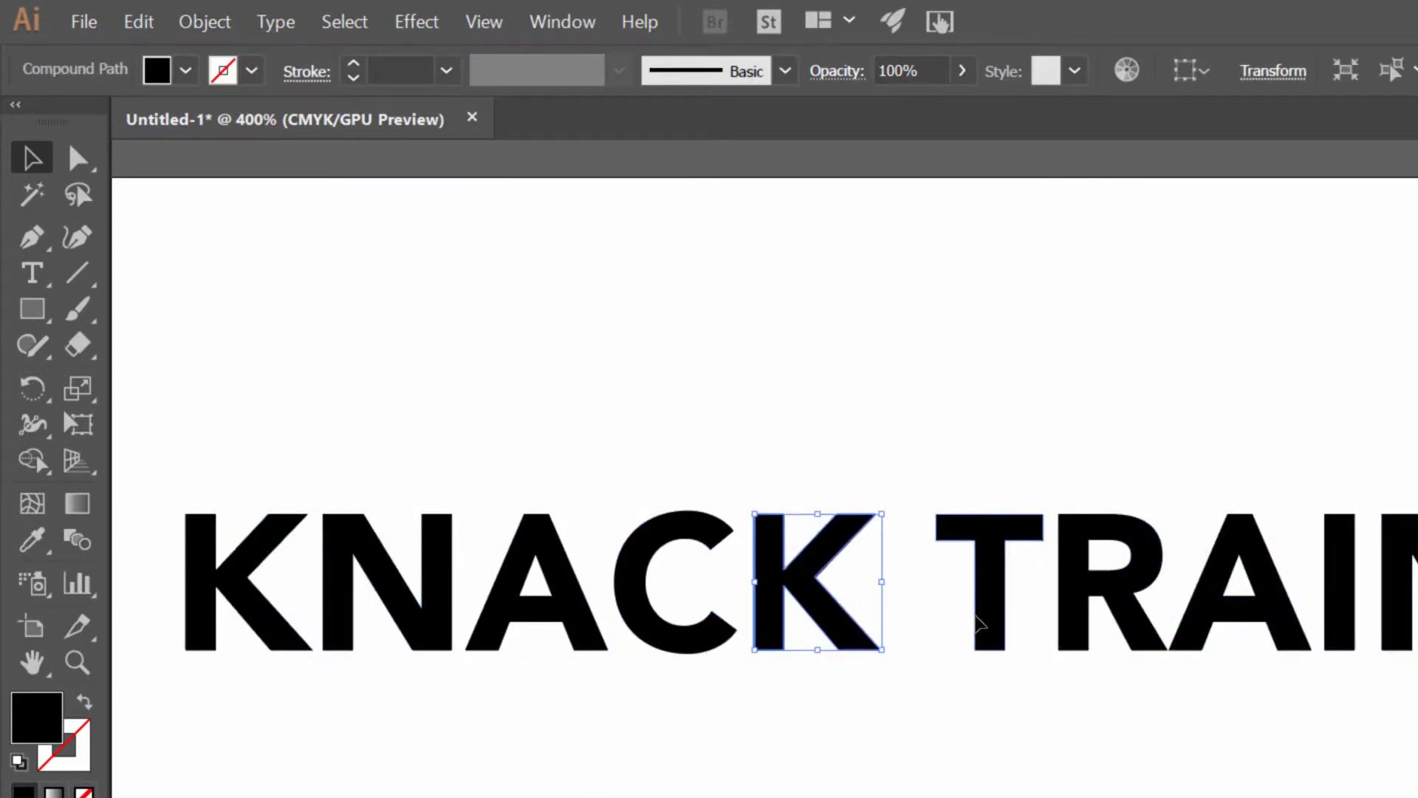
{"action": "left_click", "coordinate": [985, 616]}
{"action": "left_click", "coordinate": [1111, 627]}
{"action": "left_click", "coordinate": [1135, 627]}
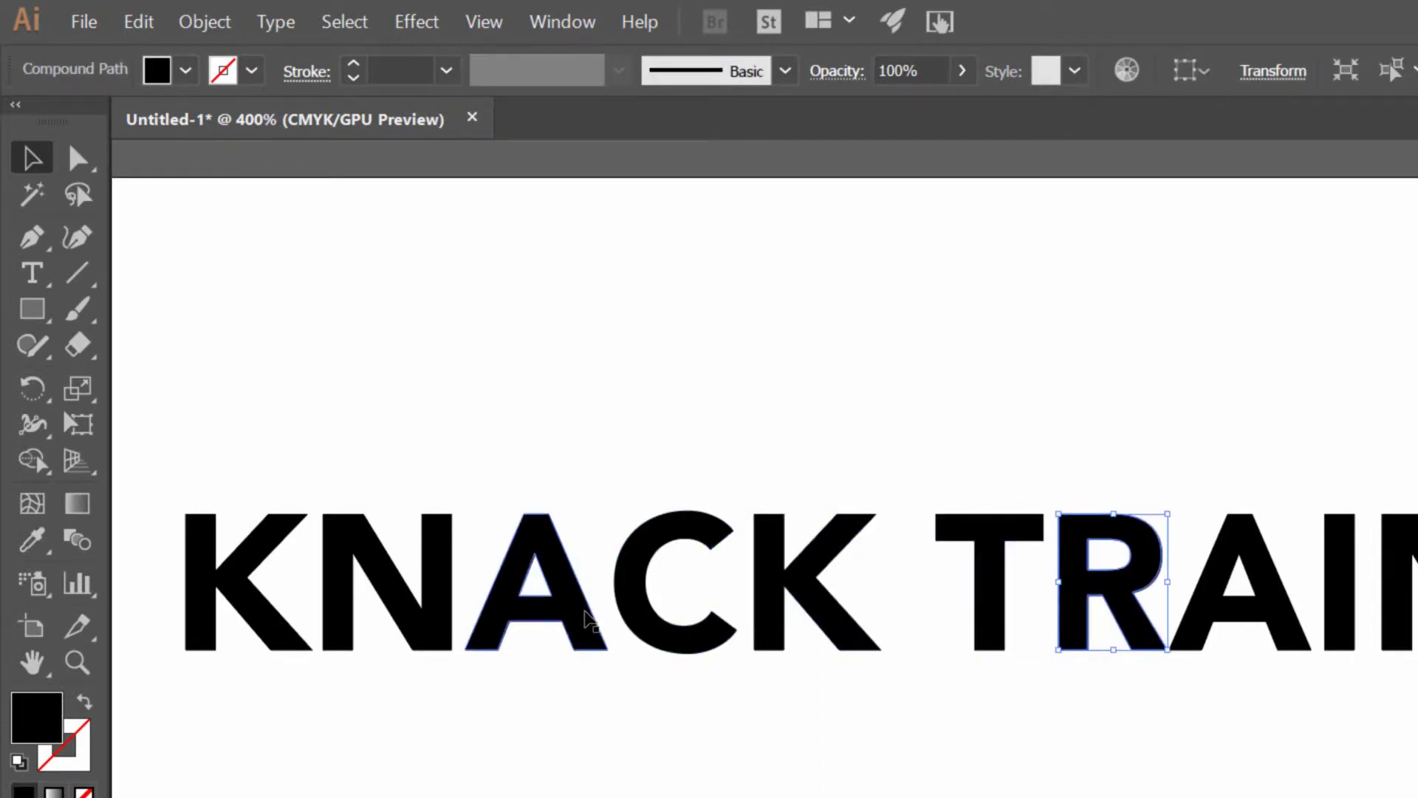
{"action": "left_click", "coordinate": [572, 606]}
- Zoom in on the letter A with the Zoom tool
{"action": "left_click", "coordinate": [231, 620], "text": "shift"}
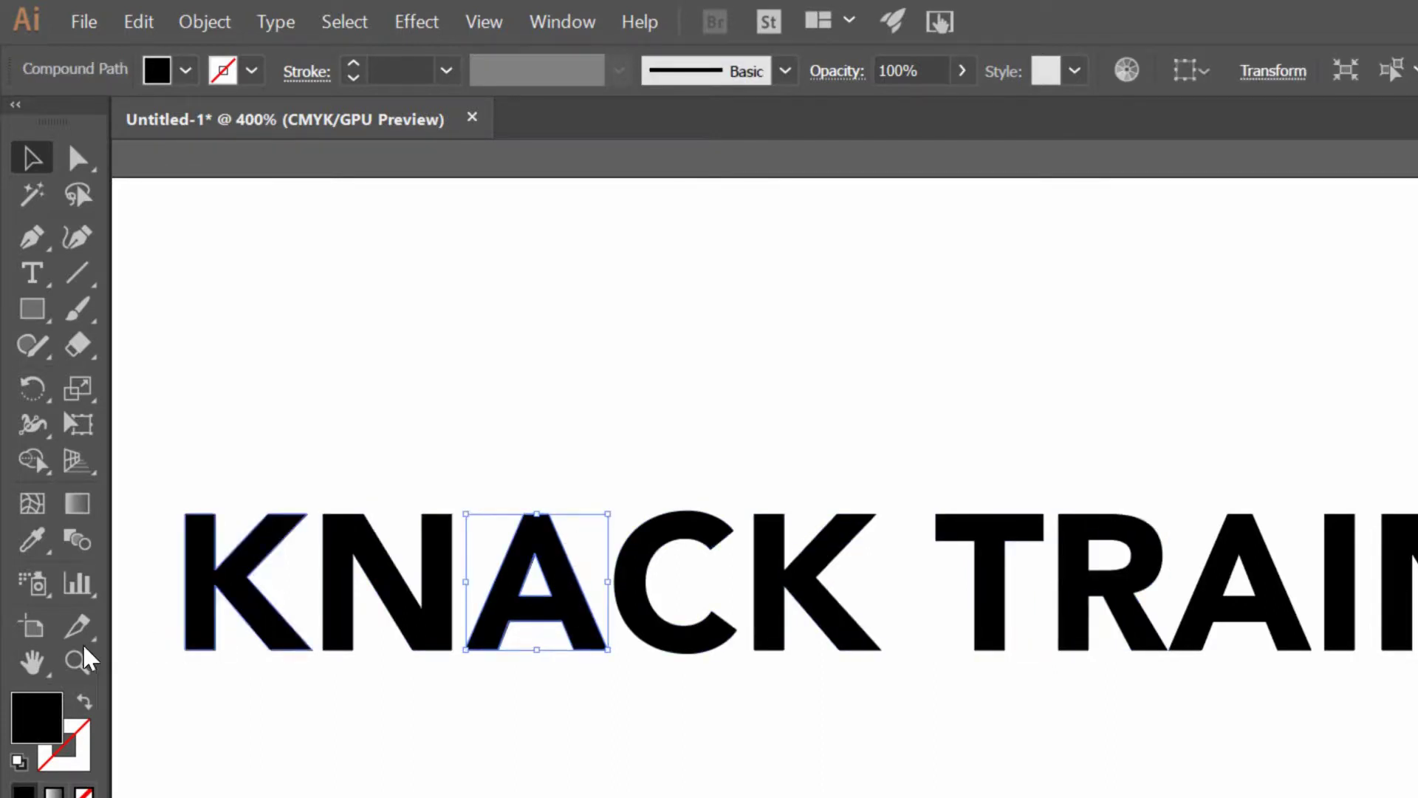
{"action": "left_click", "coordinate": [77, 662]}
{"action": "left_click", "coordinate": [532, 572]}
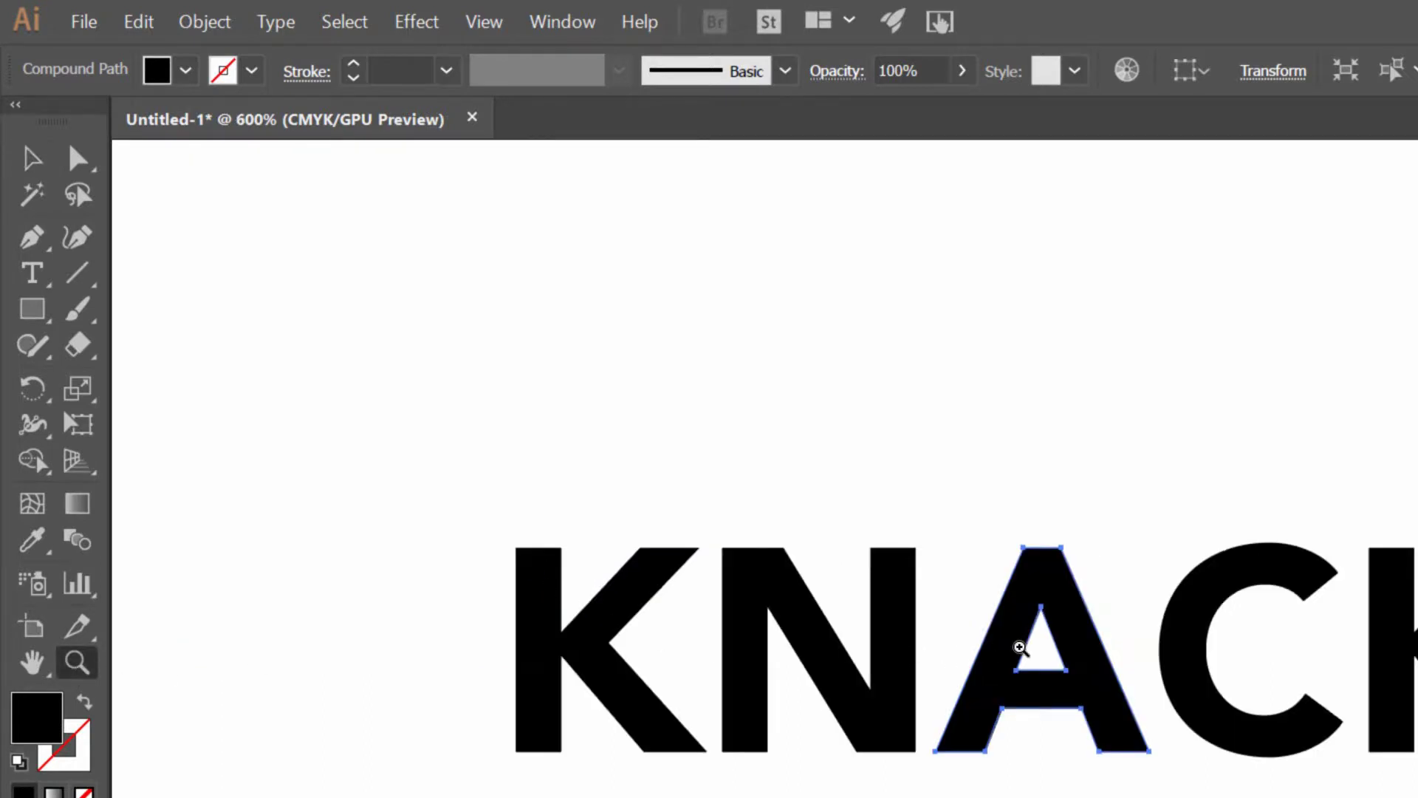
- Magnify the letter A further and open the Pathfinder panel with Shift+Ctrl+F9
{"action": "left_click", "coordinate": [1020, 649]}
{"action": "left_click", "coordinate": [1156, 709]}
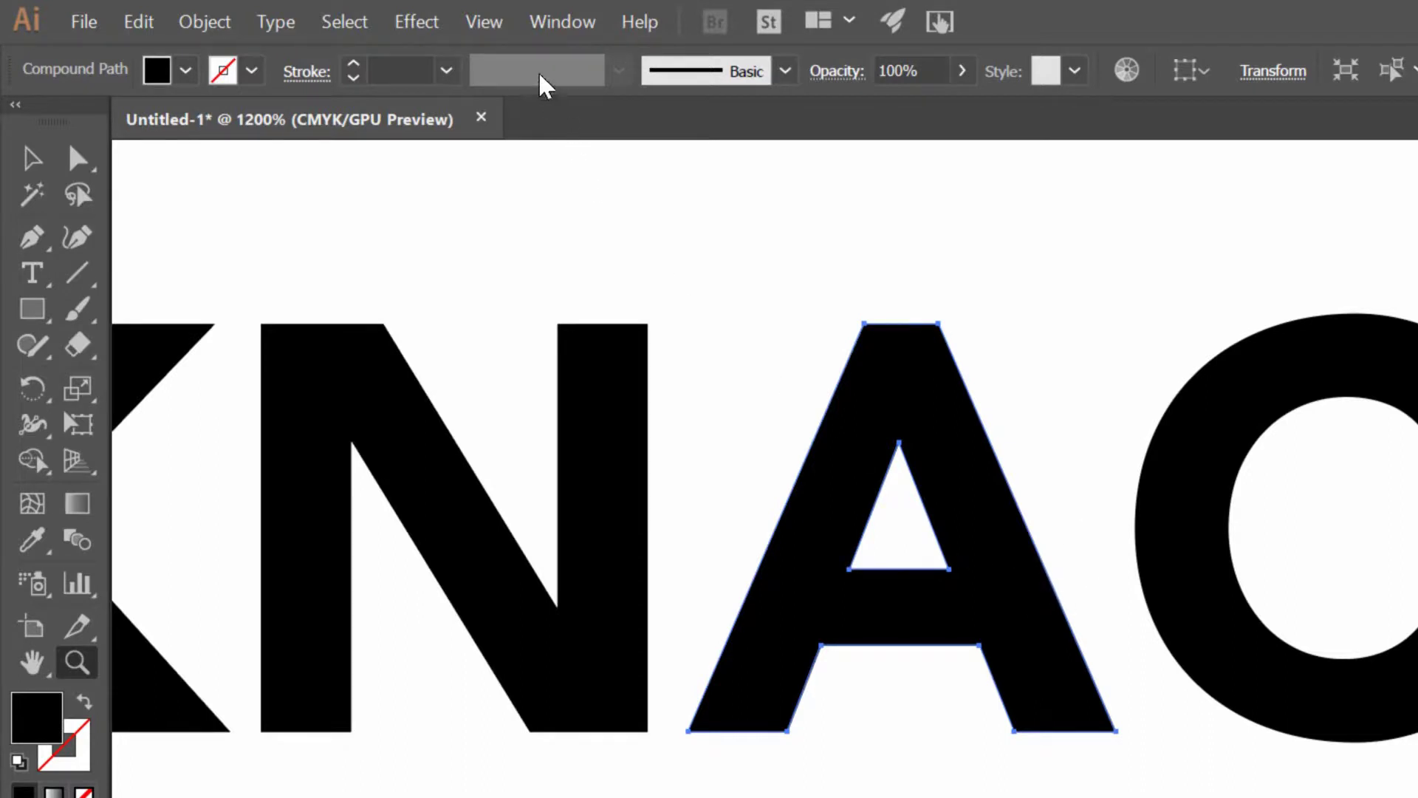
{"action": "left_click", "coordinate": [556, 30]}
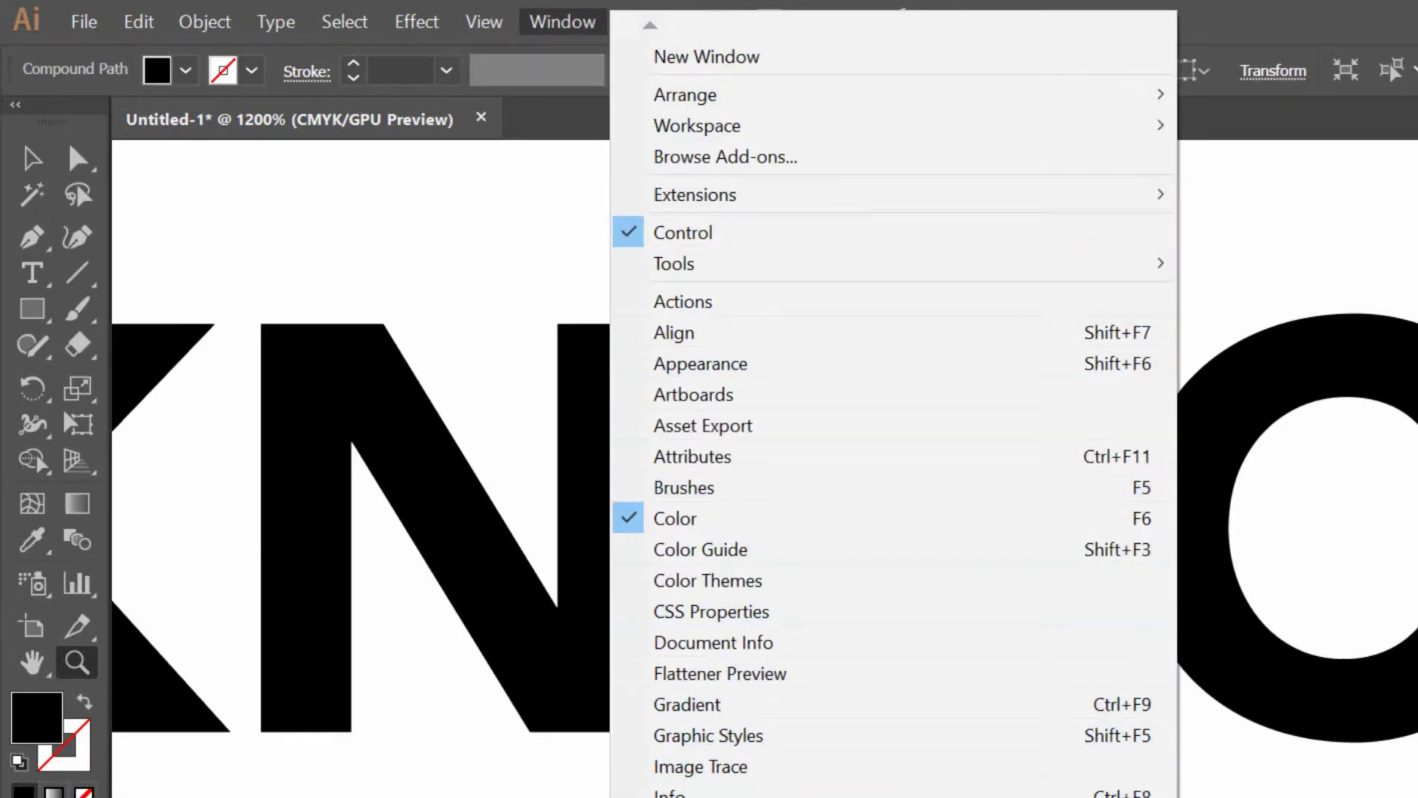
{"action": "key", "text": "ctrl+shift+F9"}
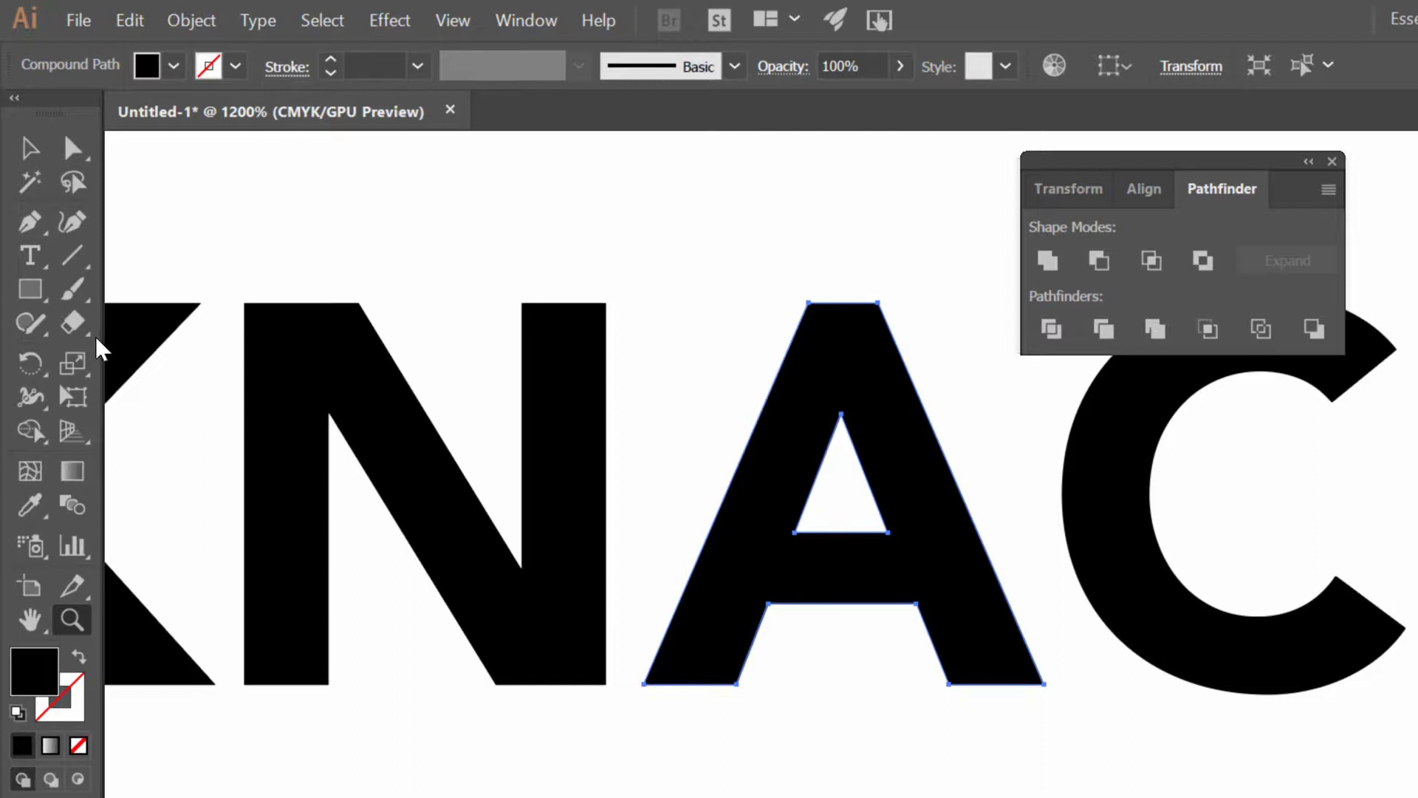
{"action": "left_click", "coordinate": [87, 255]}
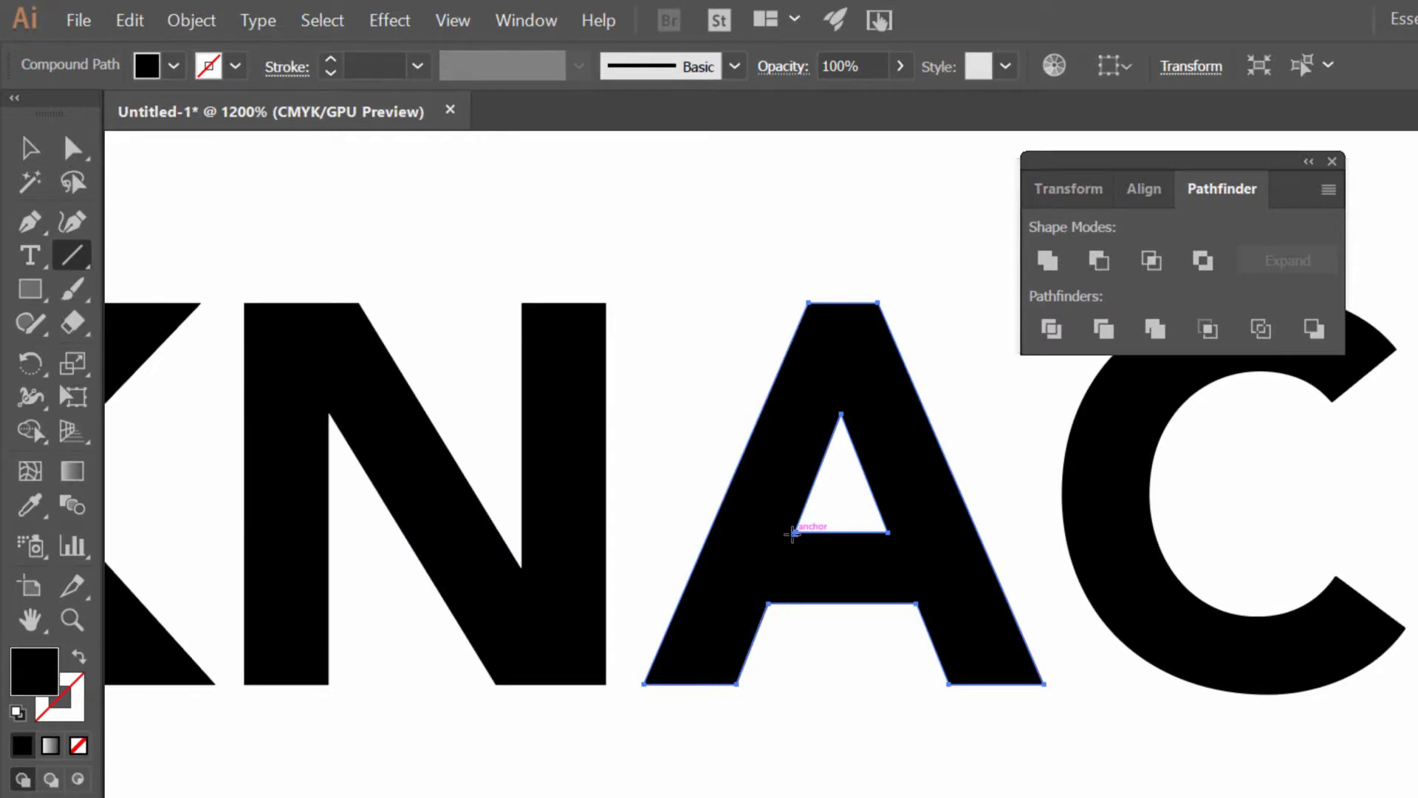
- Draw a line at the crossbar's left end and Divide the A along it in Pathfinder
{"action": "left_click_drag", "start_coordinate": [793, 531], "coordinate": [768, 604]}
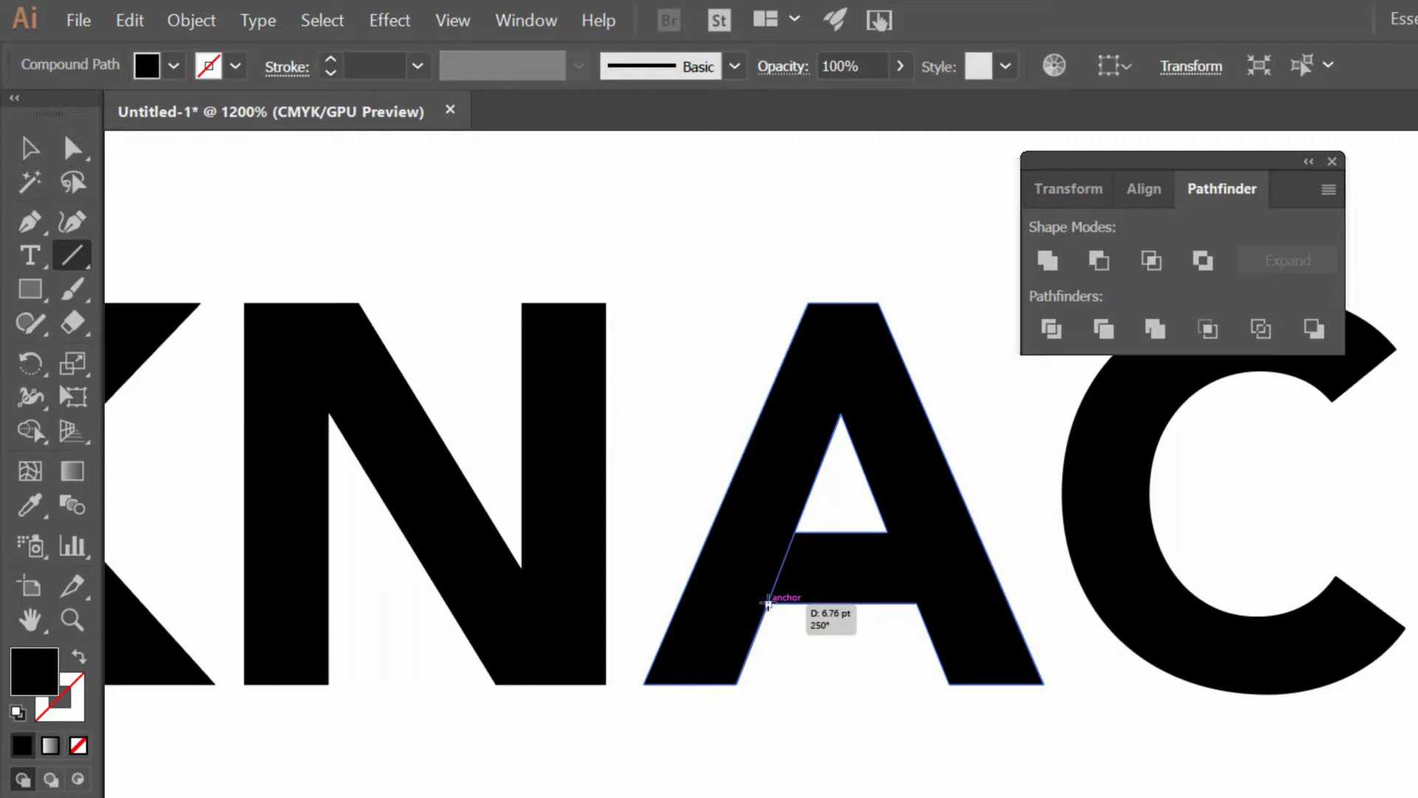
{"action": "left_click_drag", "start_coordinate": [768, 604], "coordinate": [768, 604]}
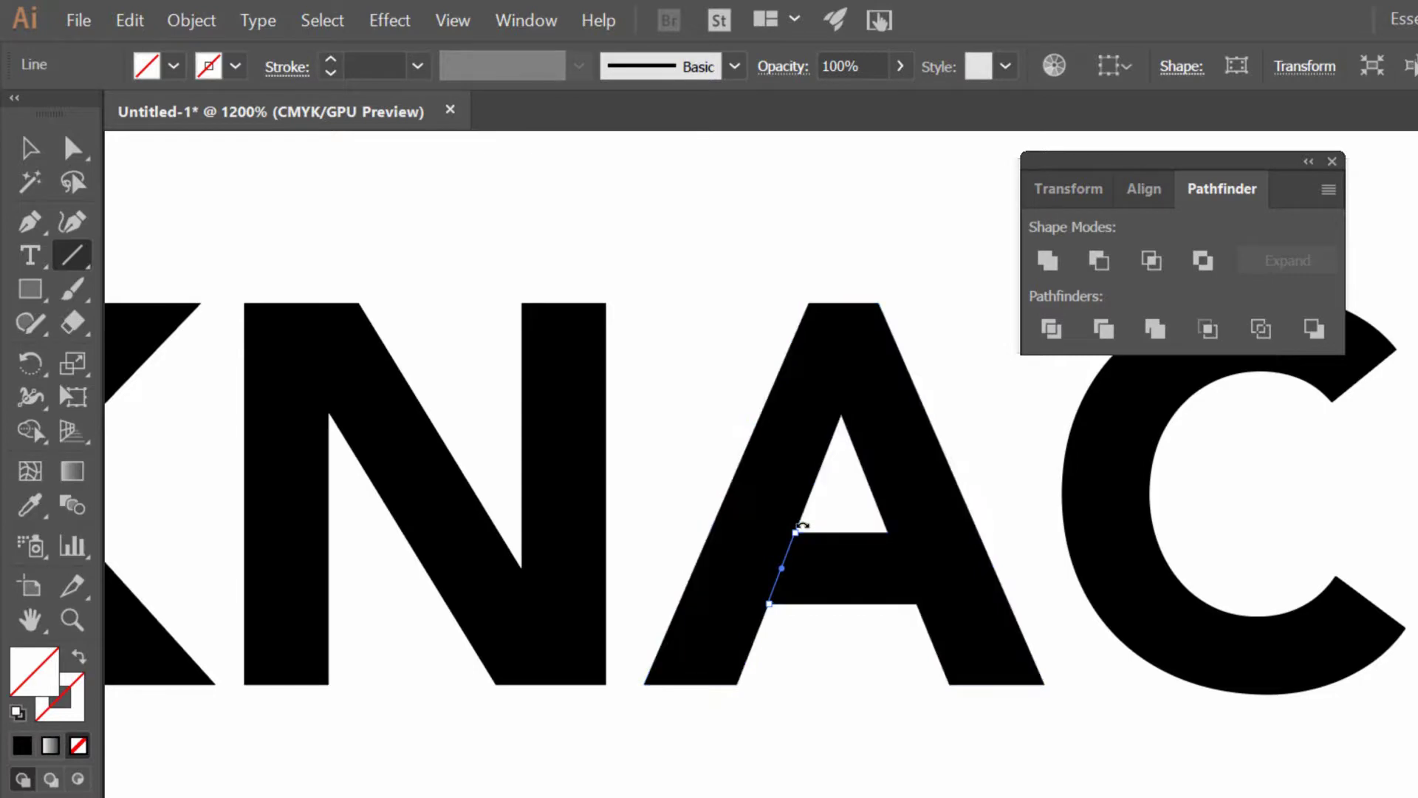
{"action": "left_click", "coordinate": [31, 149]}
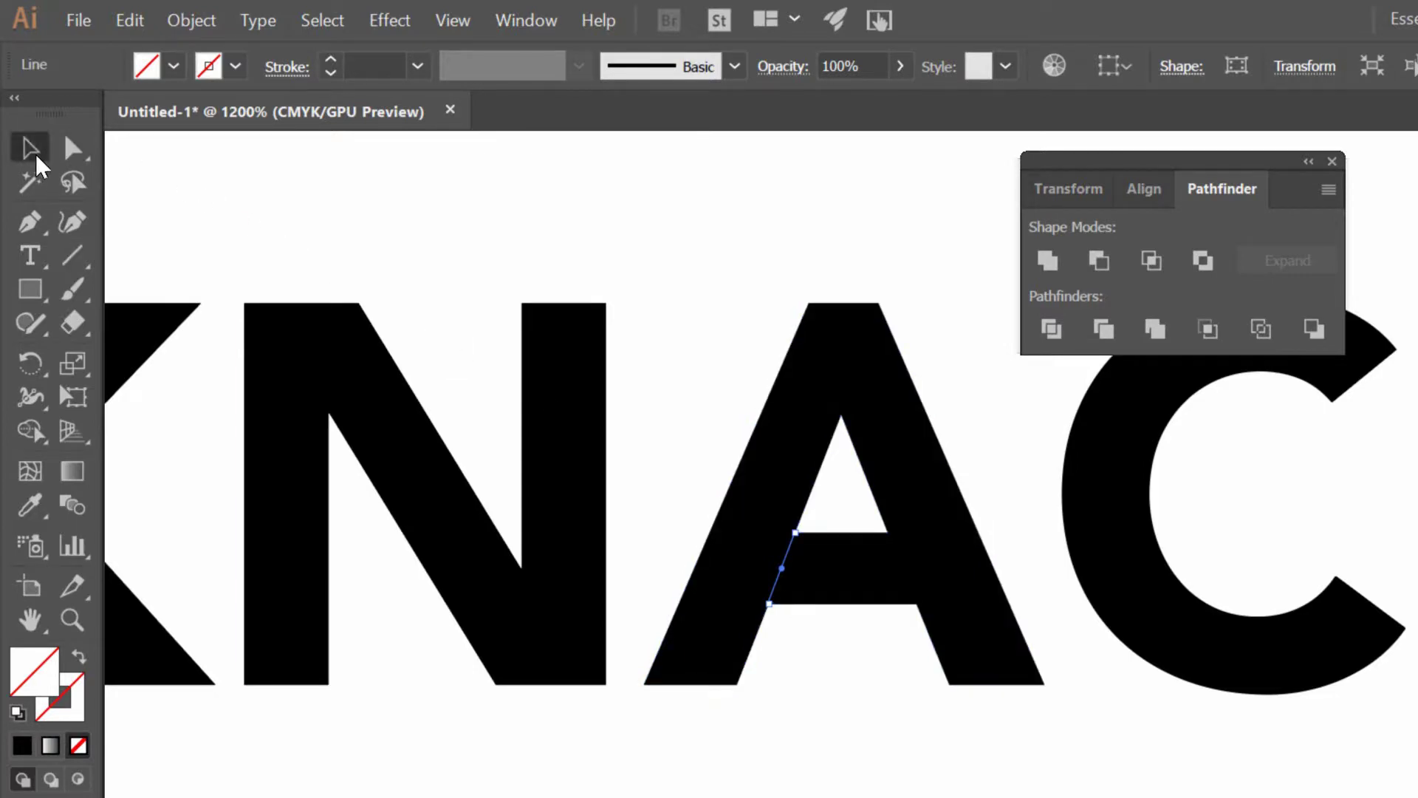
{"action": "left_click", "coordinate": [791, 475], "text": "shift"}
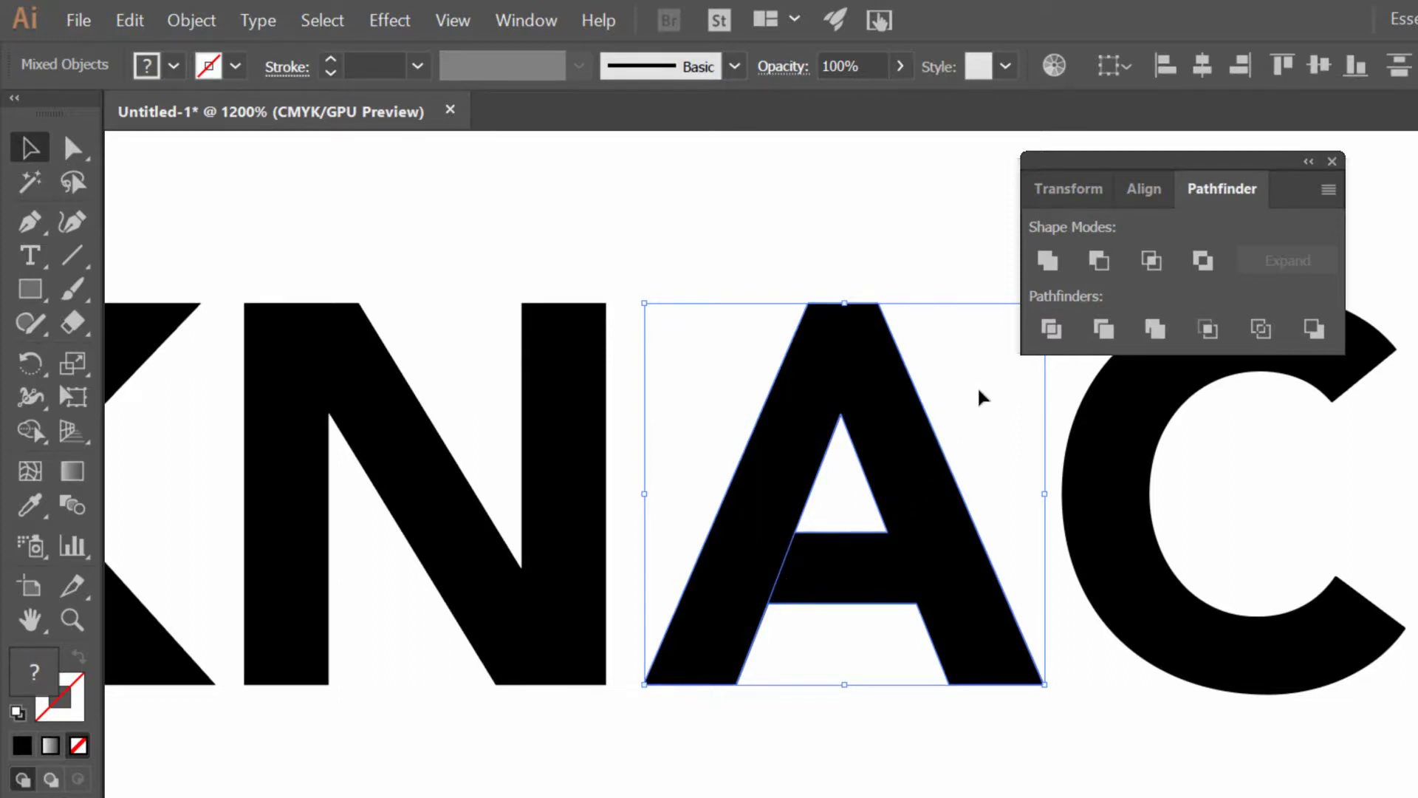
{"action": "left_click", "coordinate": [1044, 342]}
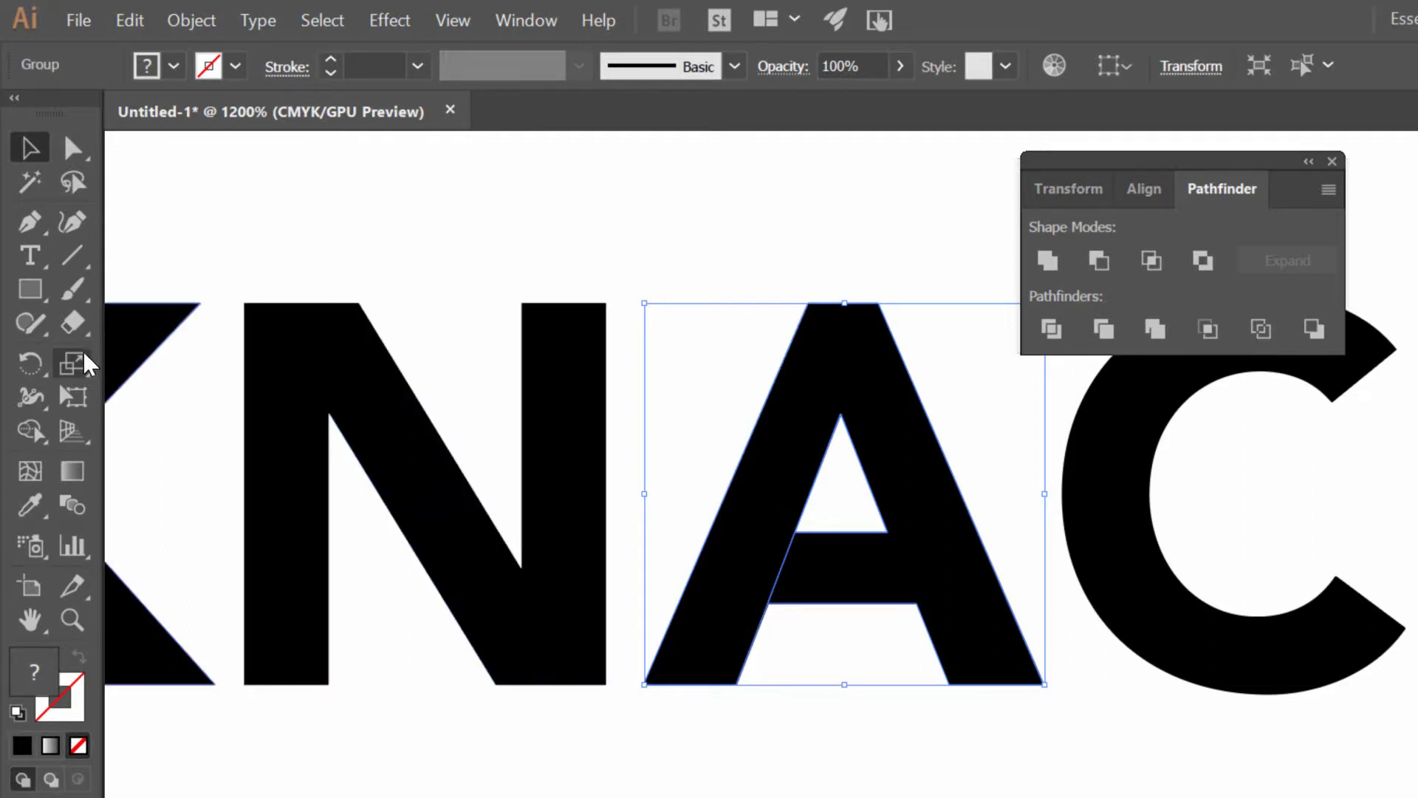
{"action": "left_click", "coordinate": [72, 255]}
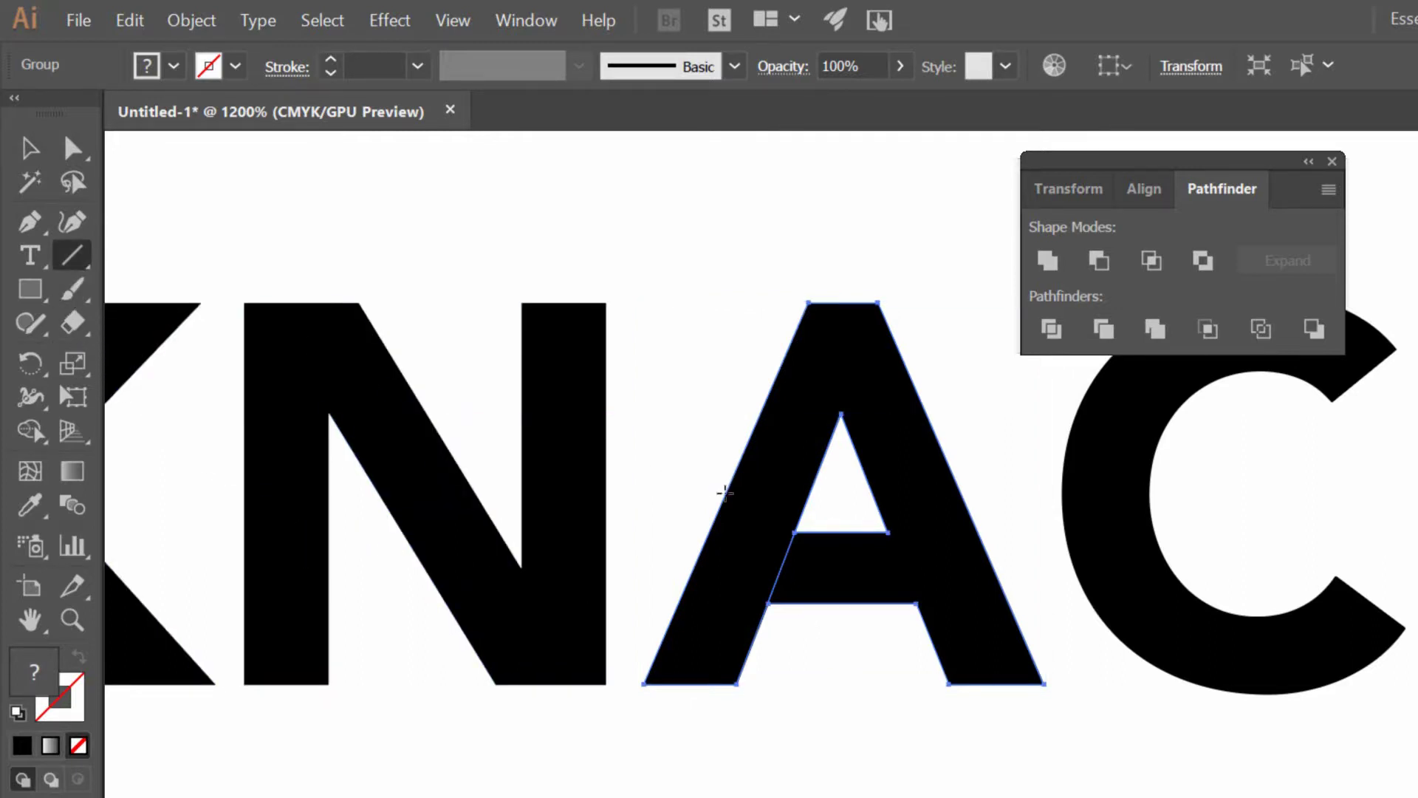
- Draw a second line at the crossbar's right end and Divide the A along it
{"action": "mouse_move", "coordinate": [795, 532]}
{"action": "left_mouse_down"}
{"action": "mouse_move", "coordinate": [893, 533]}
{"action": "mouse_move", "coordinate": [916, 604]}
{"action": "left_mouse_up"}
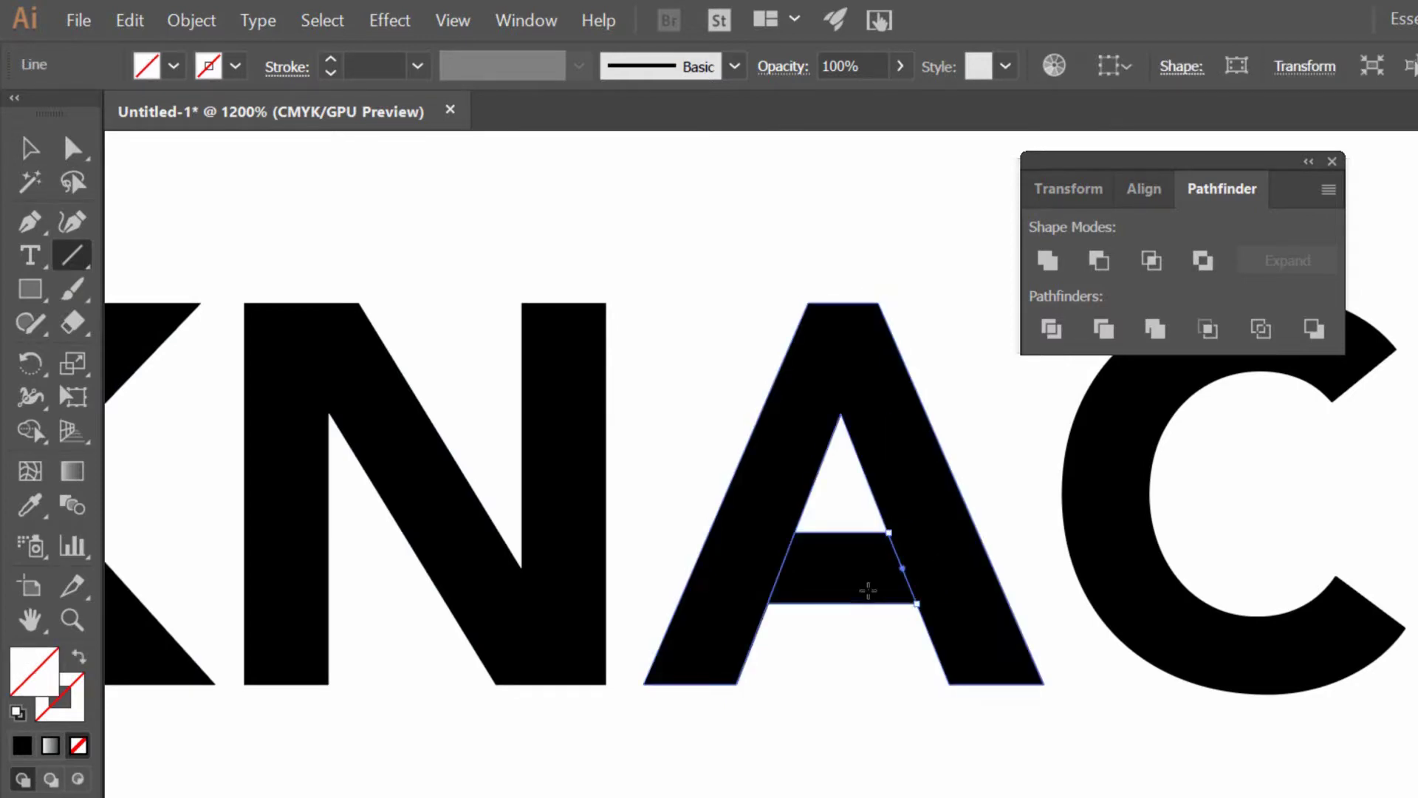
{"action": "key", "text": "v"}
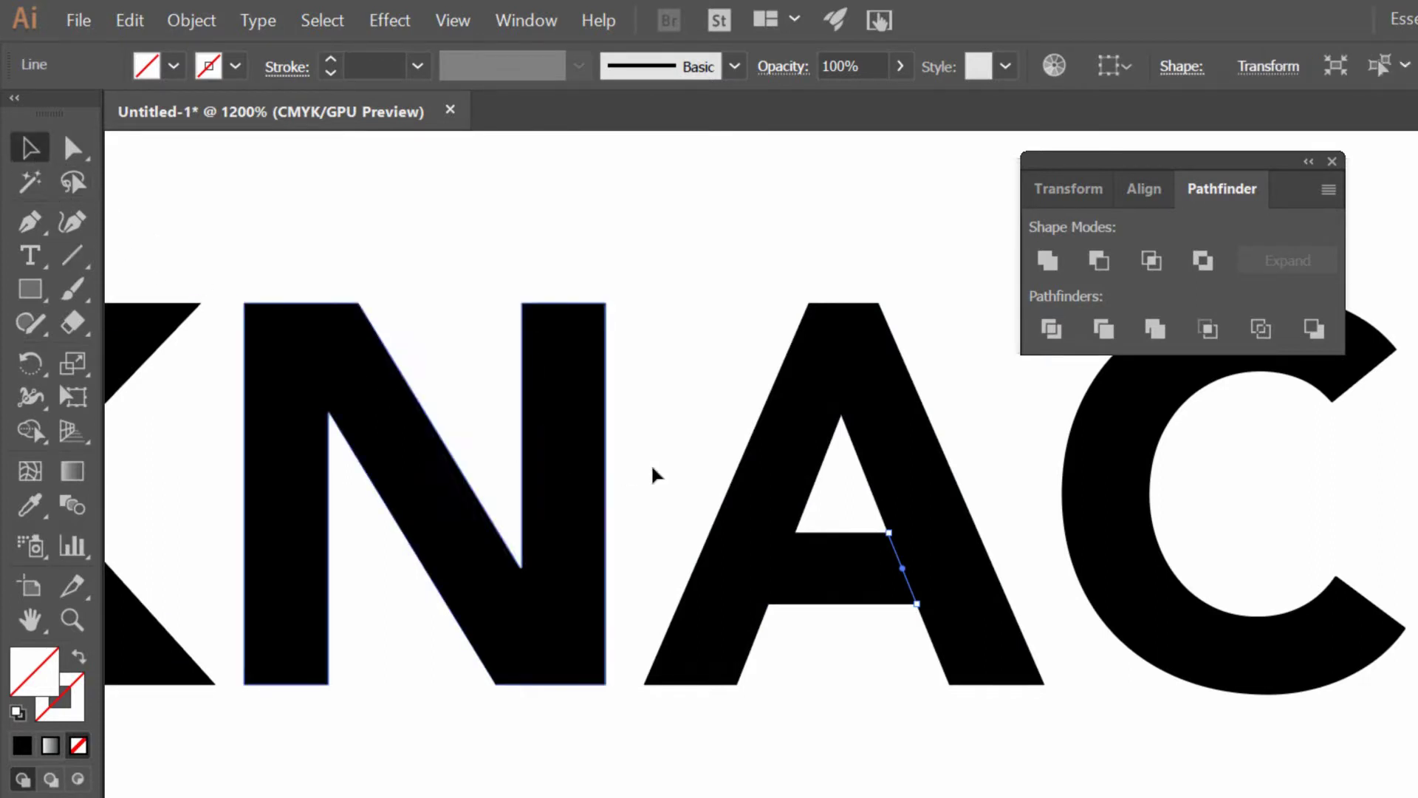
{"action": "left_click", "coordinate": [895, 457], "text": "shift"}
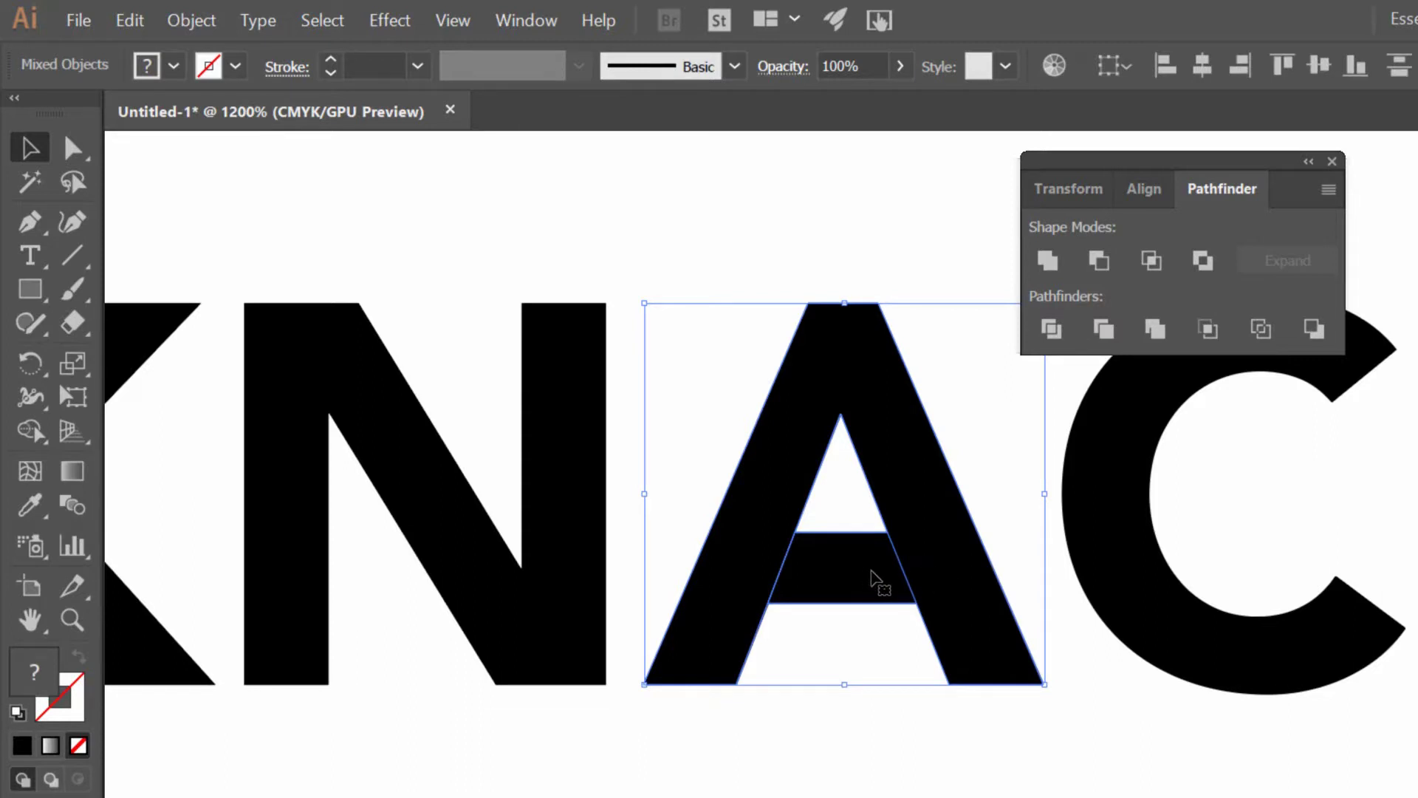
{"action": "left_click", "coordinate": [1050, 338]}
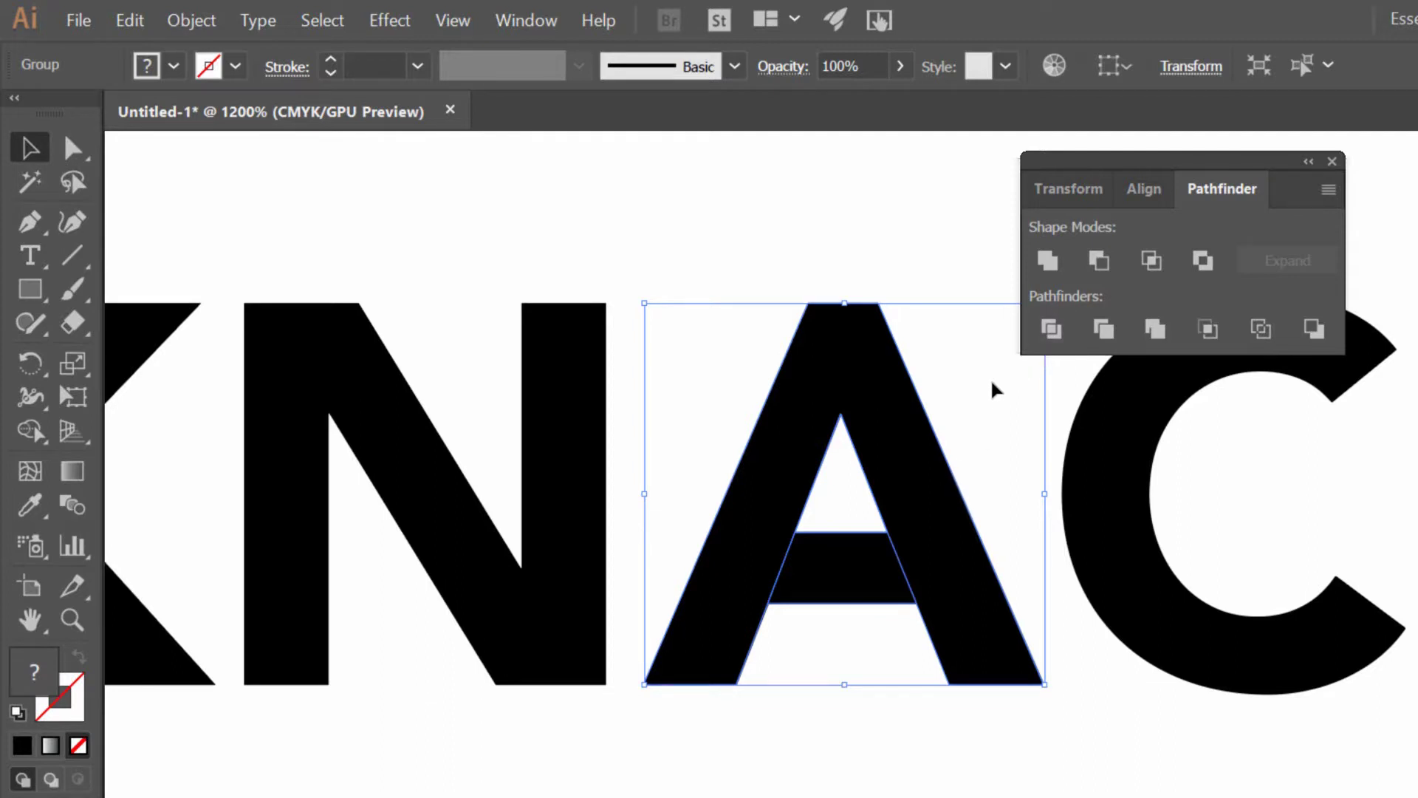
- Ungroup the divided pieces of the A and delete its crossbar
{"action": "left_click", "coordinate": [195, 26]}
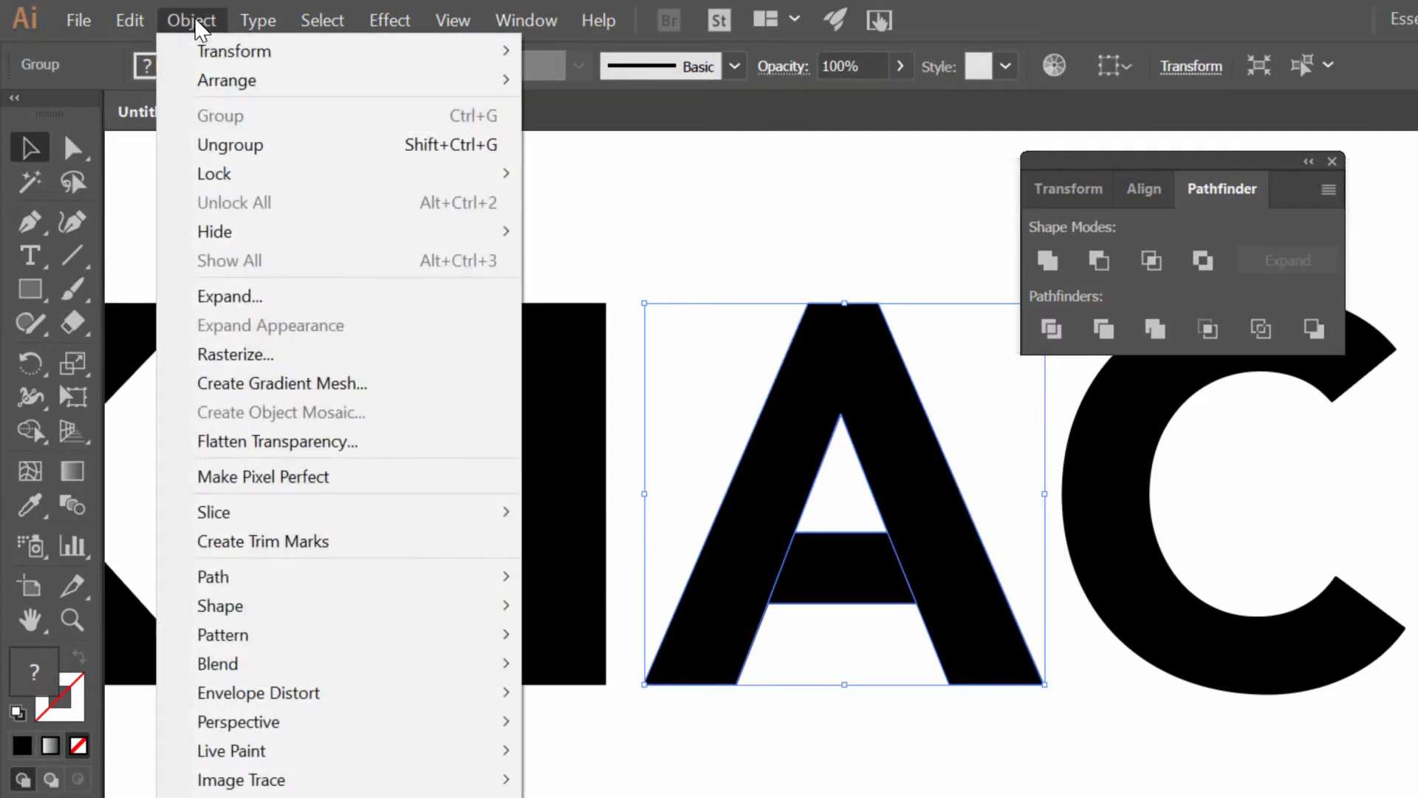
{"action": "left_click", "coordinate": [217, 145]}
{"action": "left_click", "coordinate": [761, 776]}
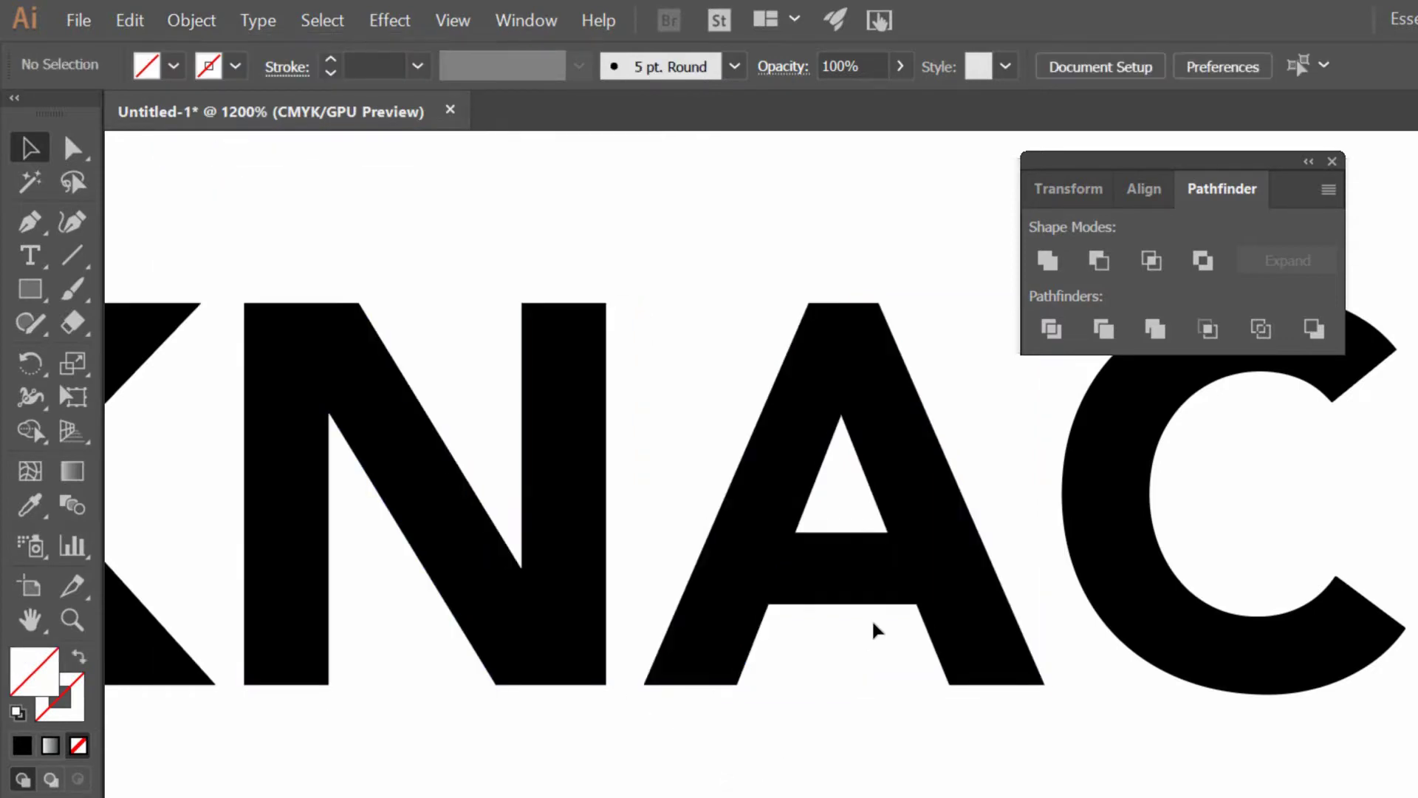
{"action": "left_click", "coordinate": [868, 587]}
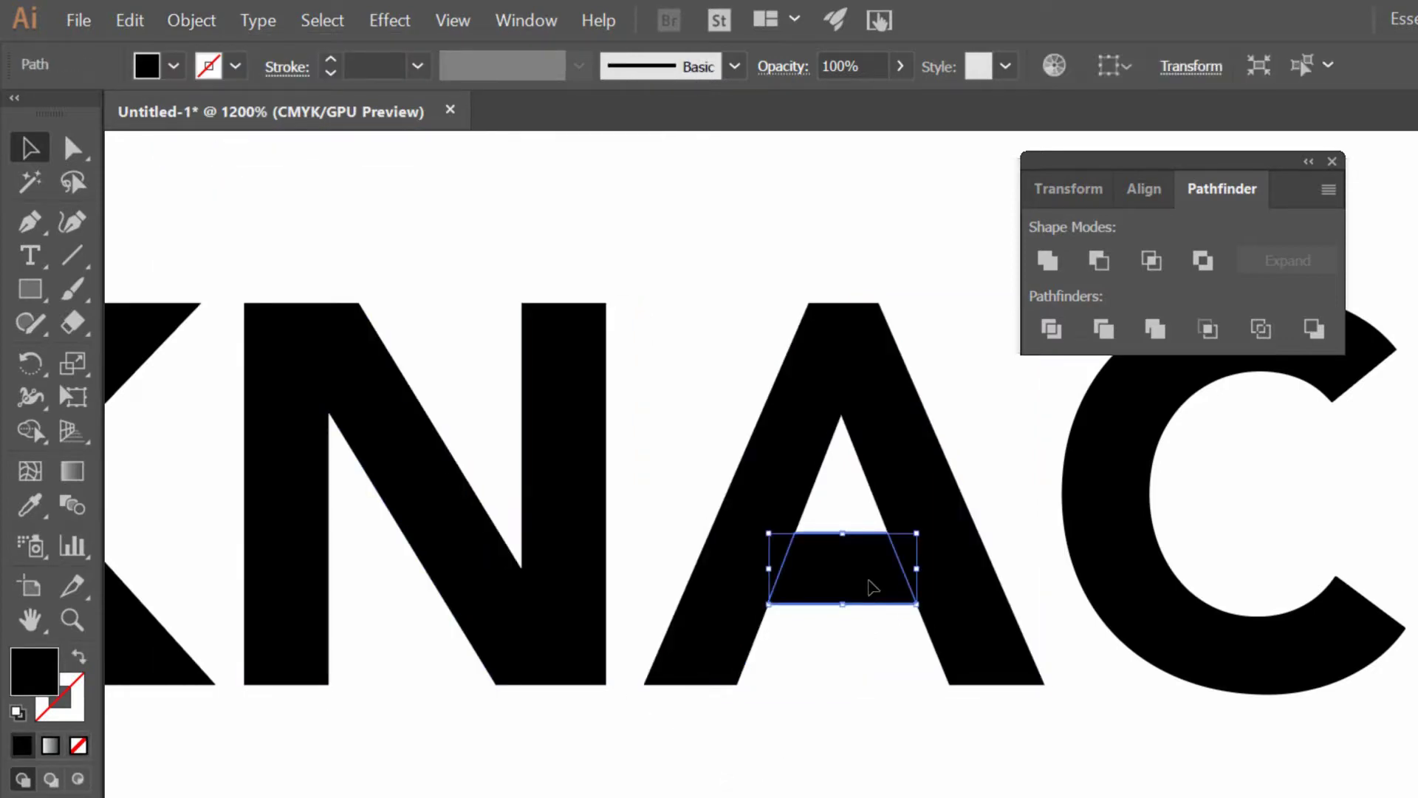
{"action": "key", "text": "Delete"}
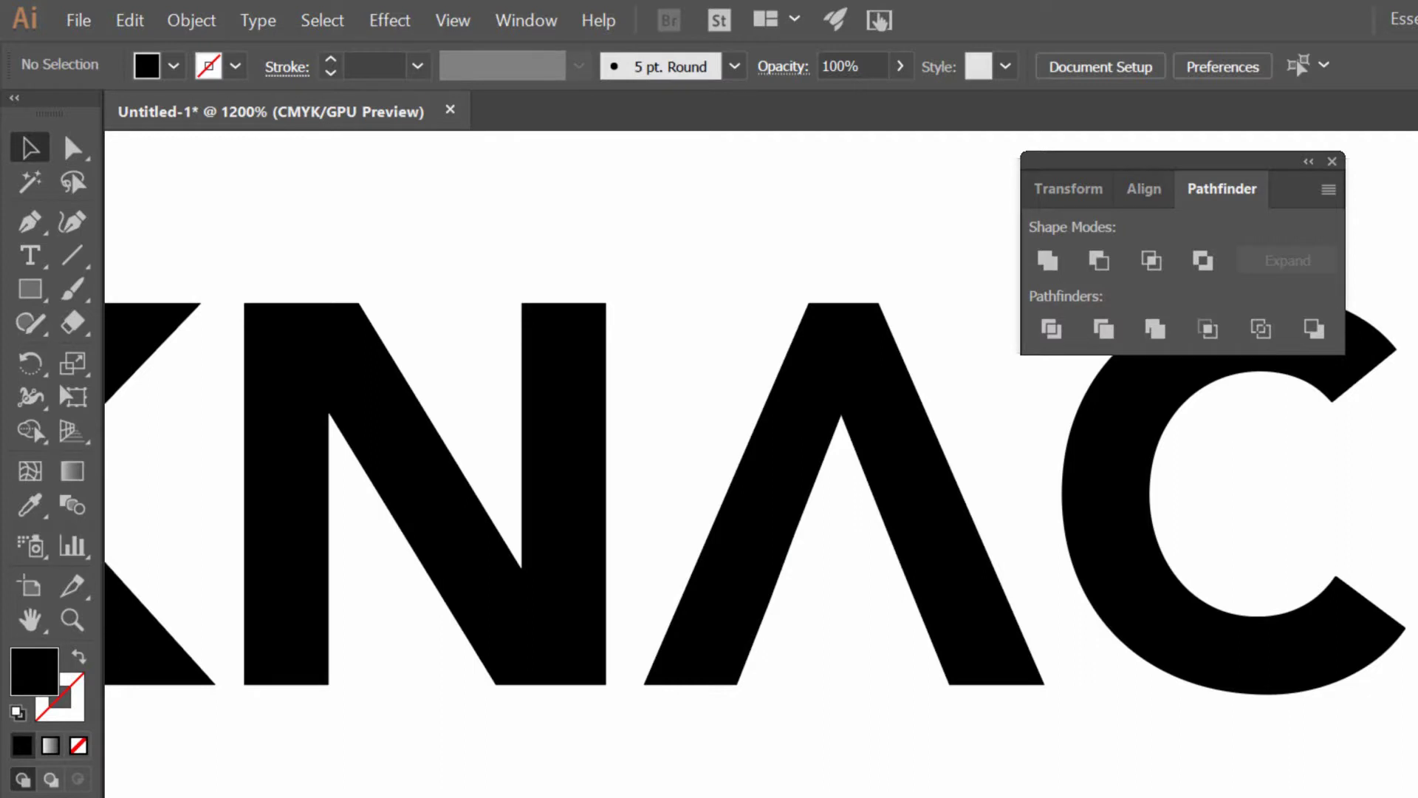
{"action": "left_click", "coordinate": [83, 626]}
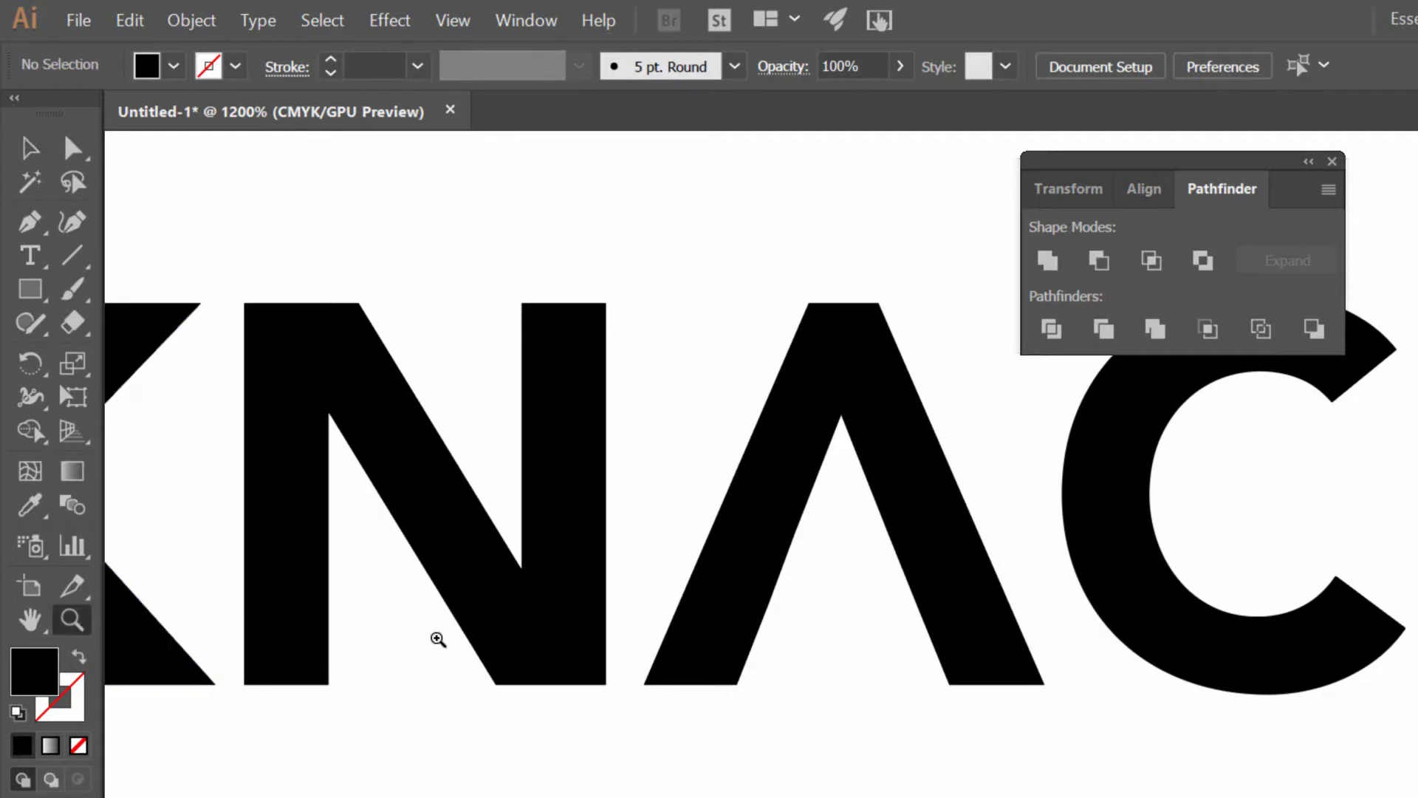
- Zoom out from the A, then zoom and scroll in close on the first K of KNACK
{"action": "left_click", "coordinate": [729, 576], "text": "alt"}
{"action": "left_click", "coordinate": [906, 581], "text": "alt"}
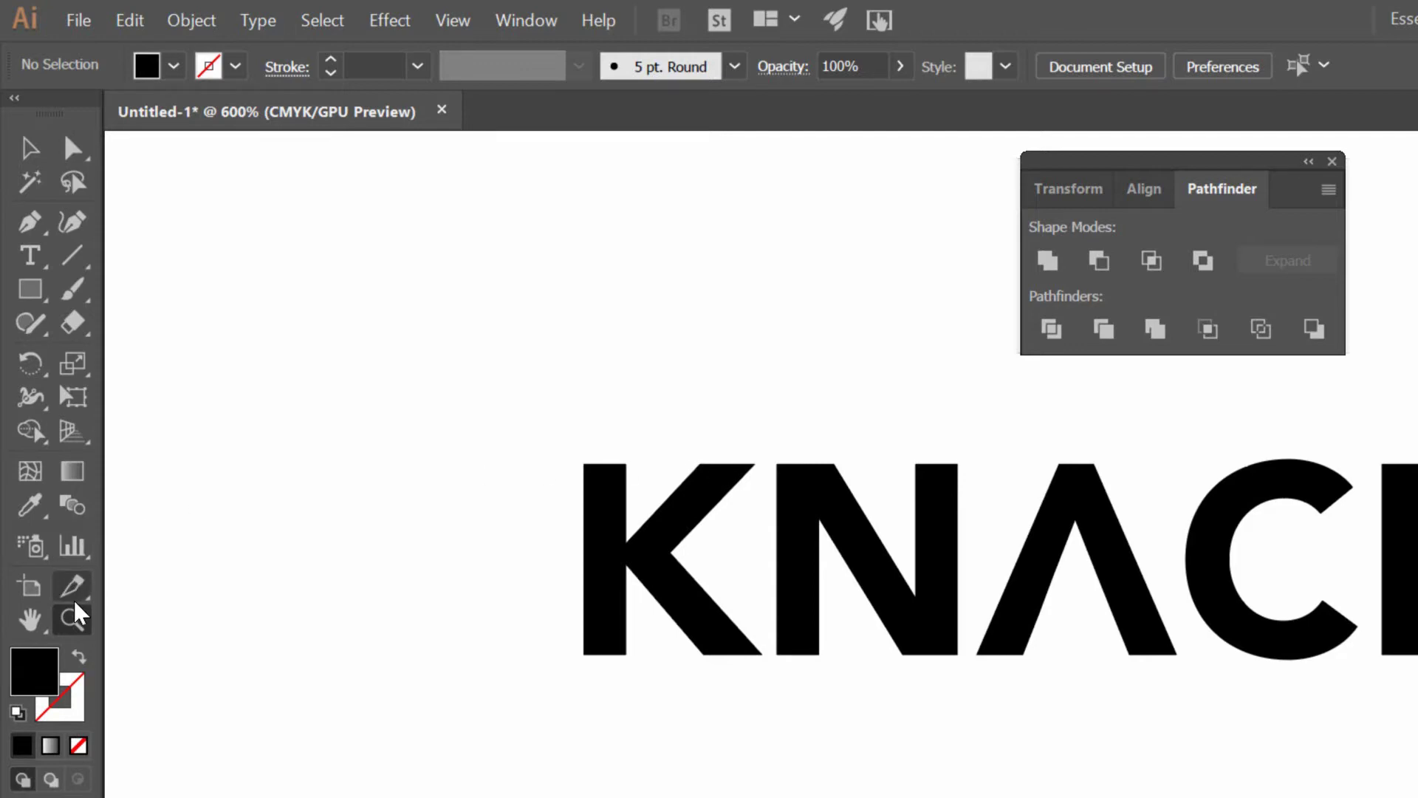
{"action": "left_click", "coordinate": [605, 568]}
{"action": "left_click", "coordinate": [1025, 594]}
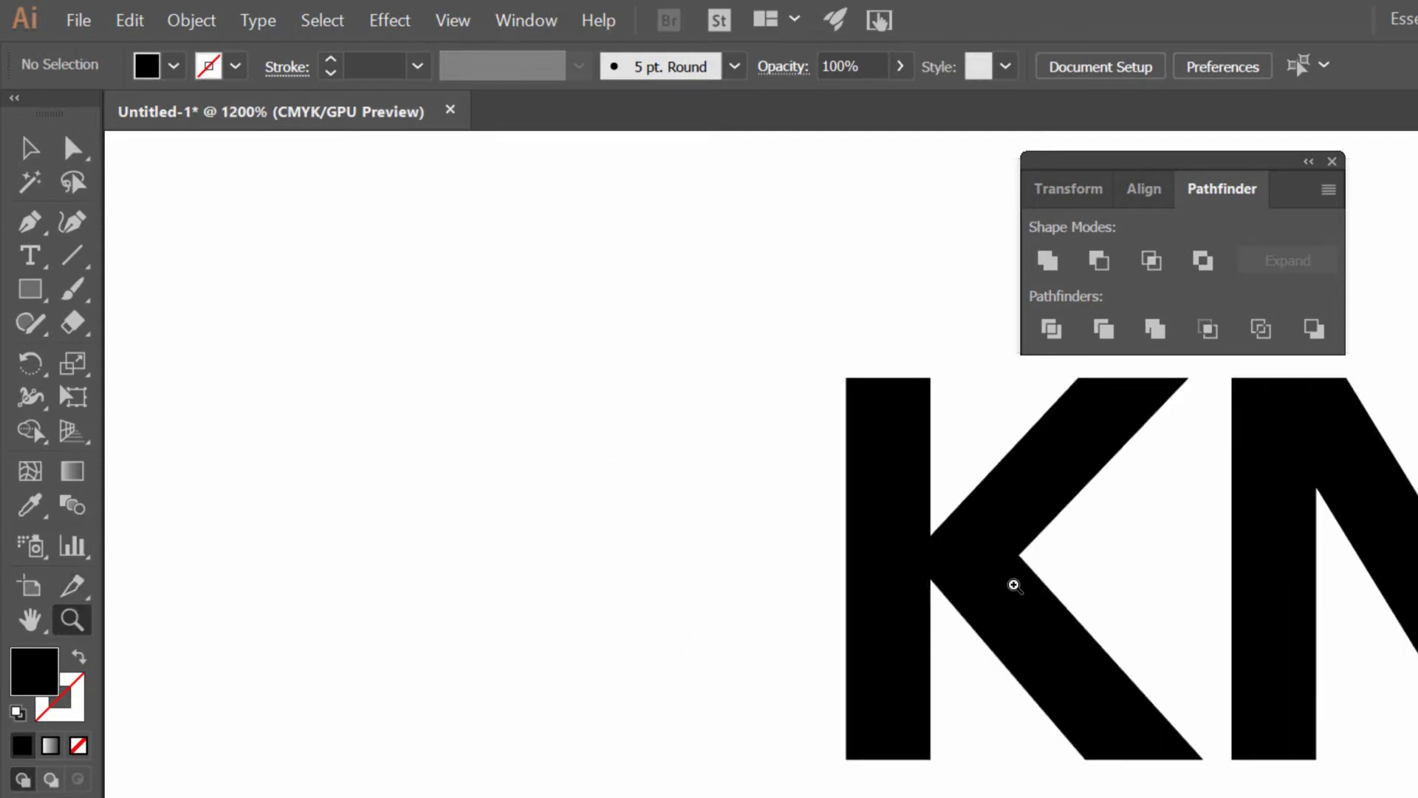
{"action": "scroll", "coordinate": [1028, 545], "scroll_direction": "right", "scroll_amount": 5}
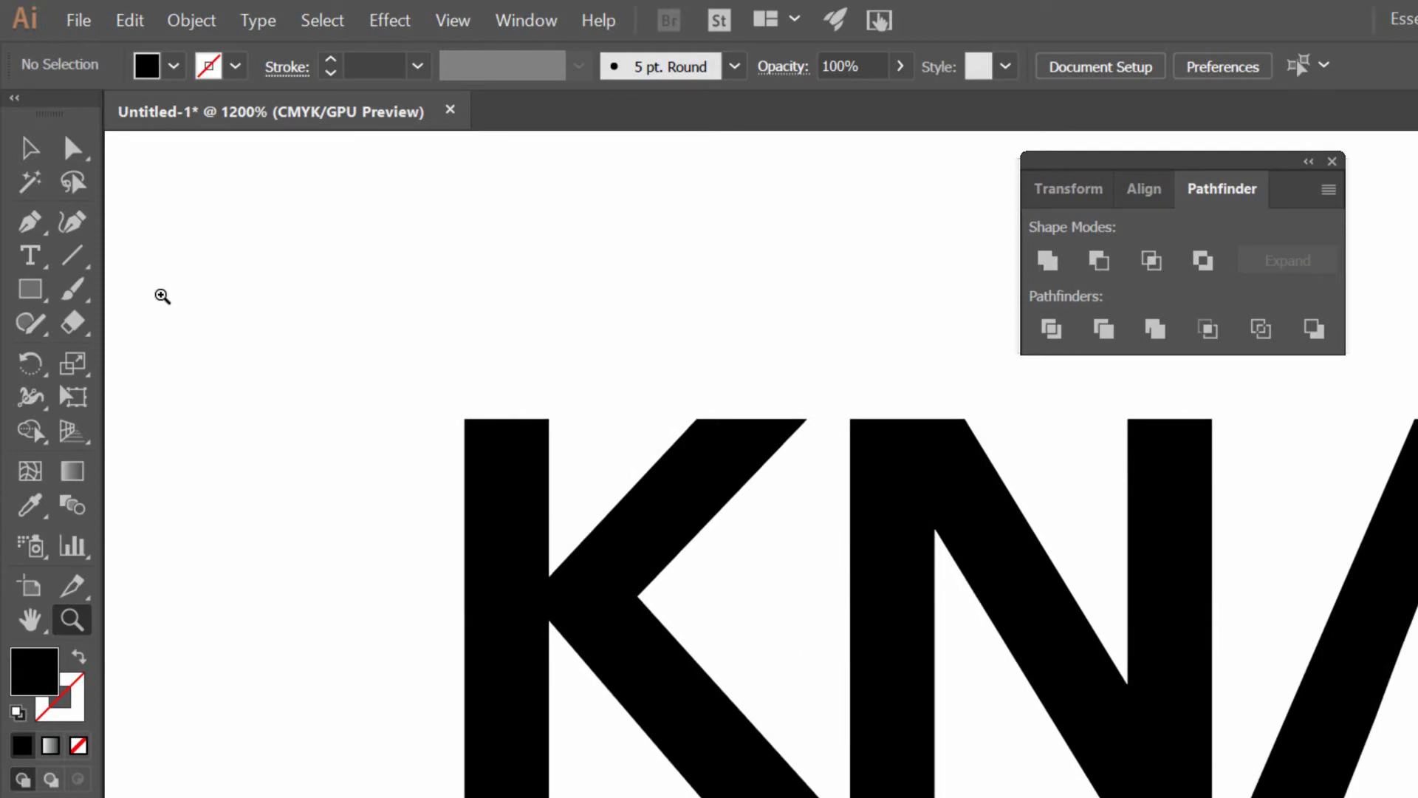
- Draw two closed Pen triangles filling the first K's upper and lower notches beside its stem
{"action": "left_click", "coordinate": [33, 220]}
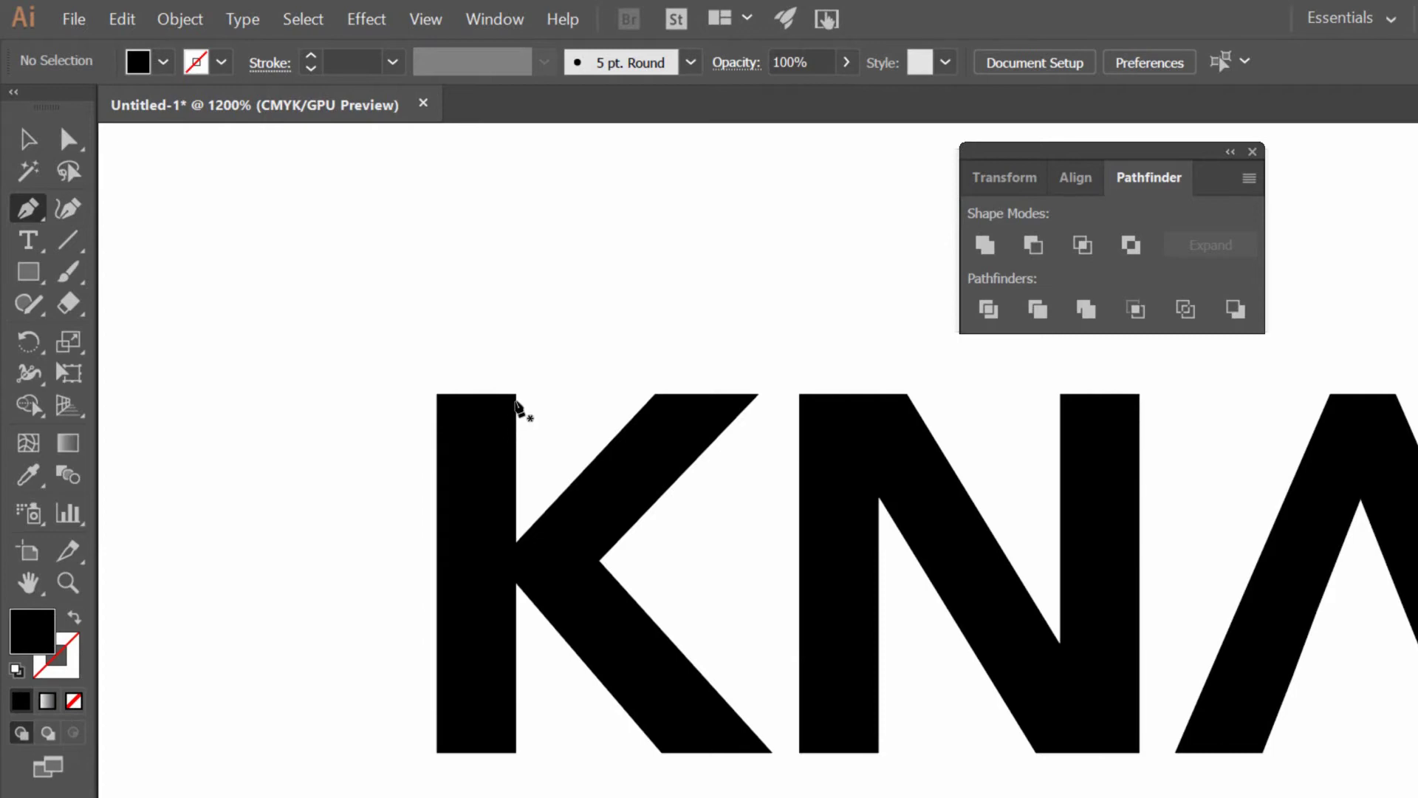
{"action": "left_click", "coordinate": [517, 394]}
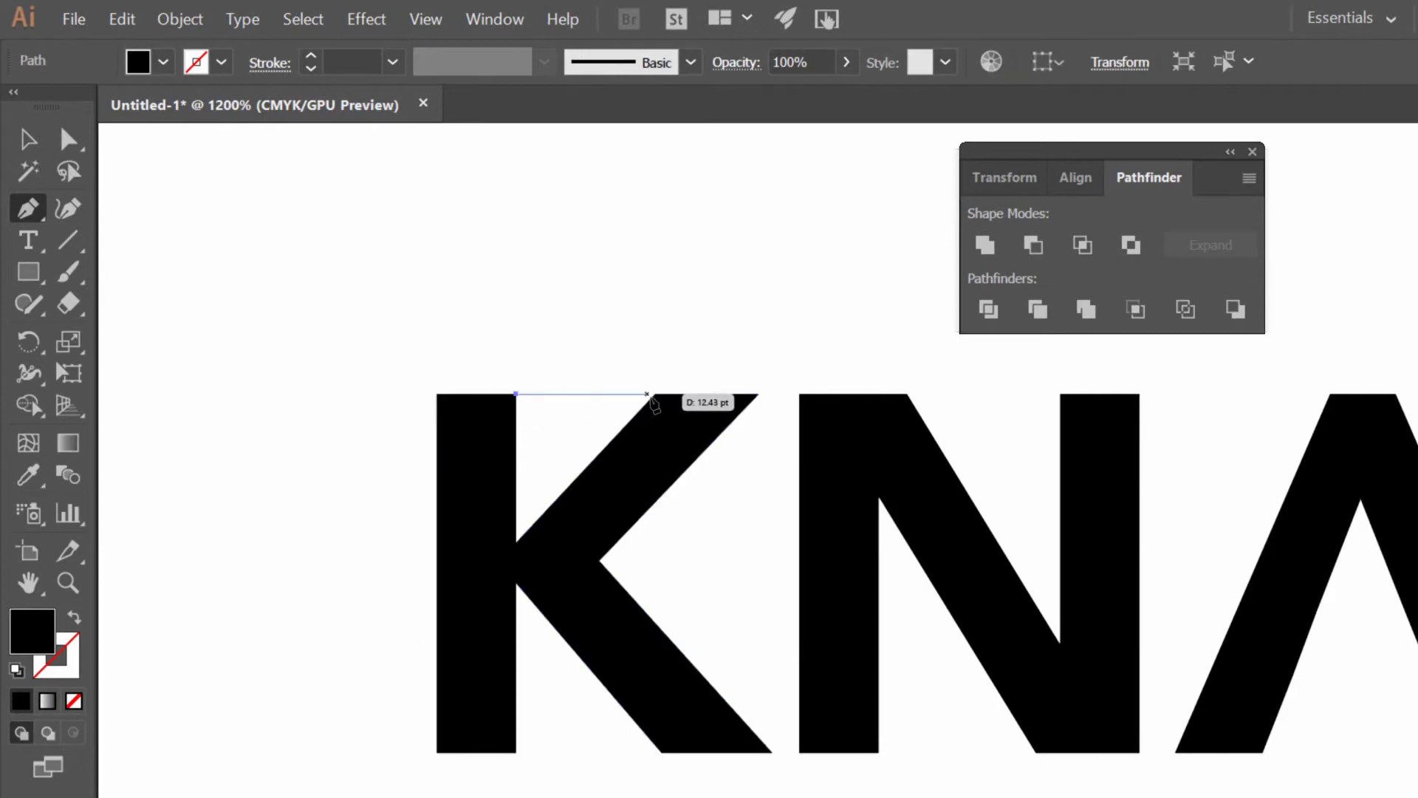
{"action": "left_click", "coordinate": [655, 393]}
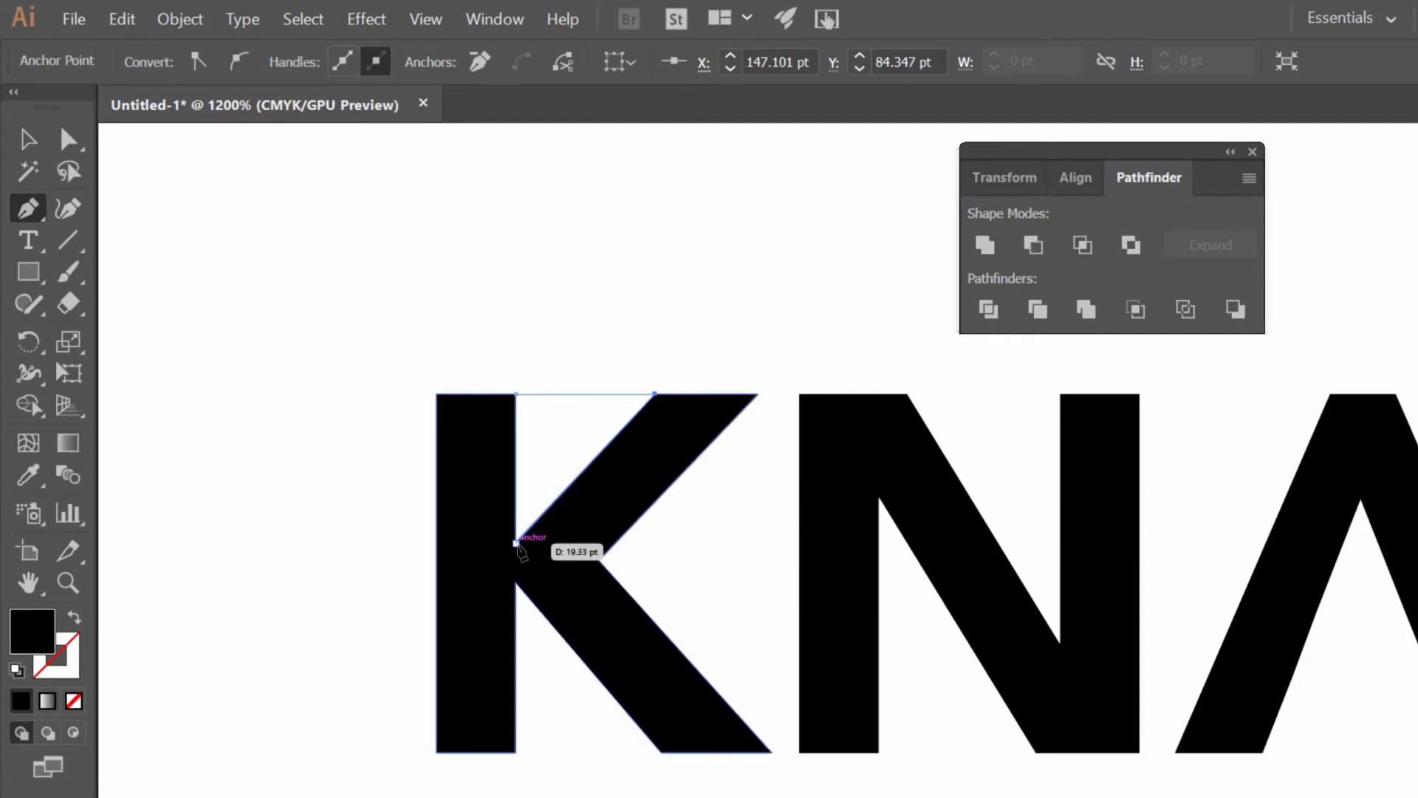
{"action": "left_click", "coordinate": [517, 545]}
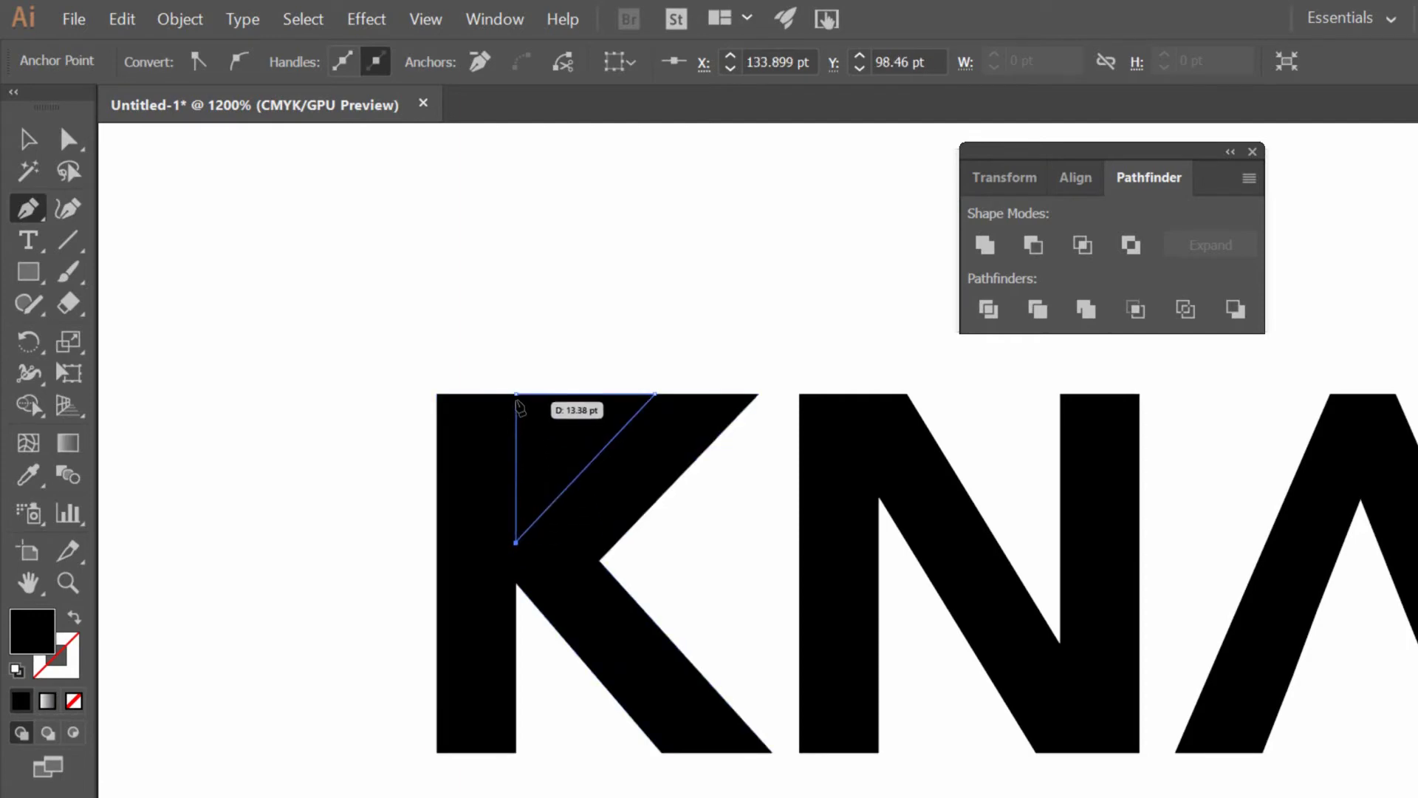
{"action": "left_click", "coordinate": [517, 394]}
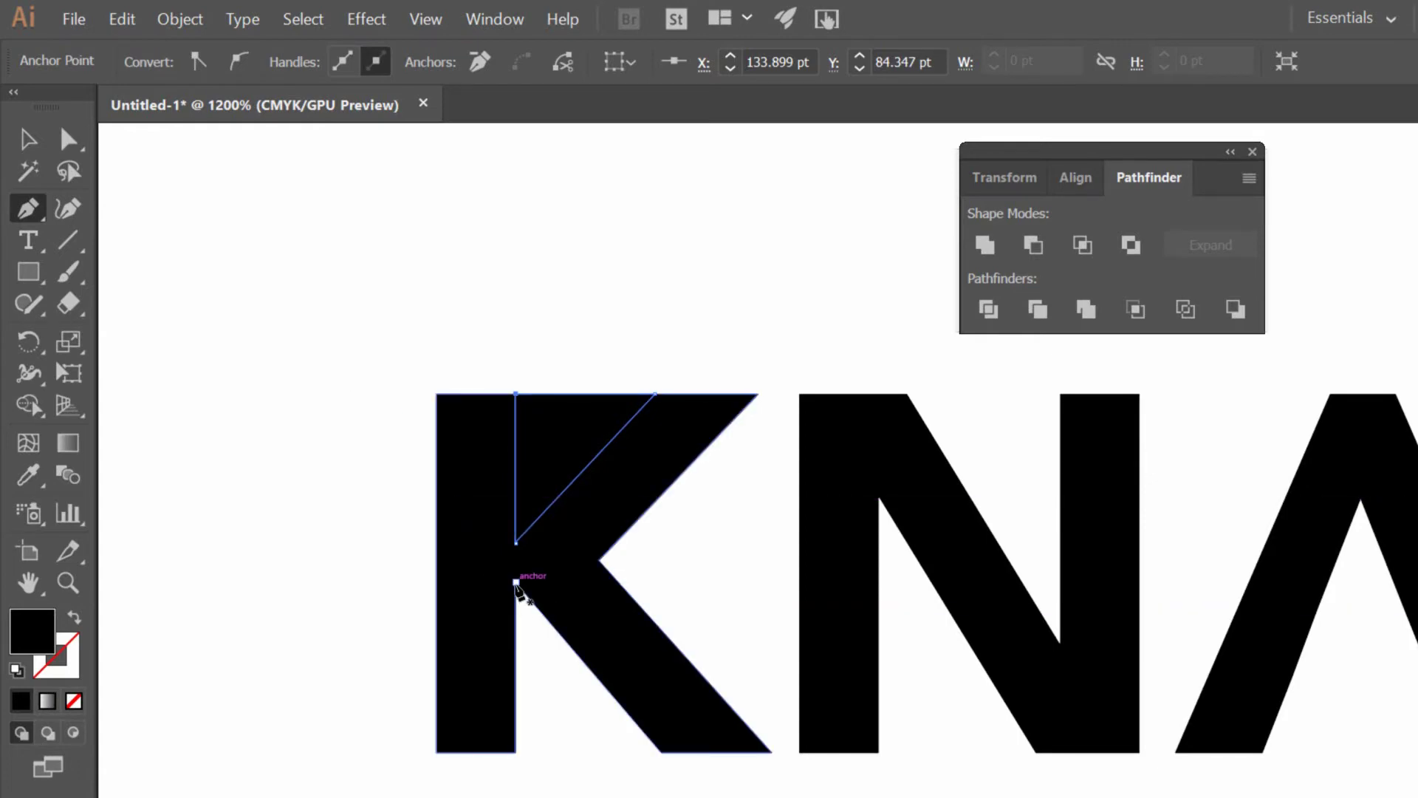
{"action": "left_click", "coordinate": [517, 582]}
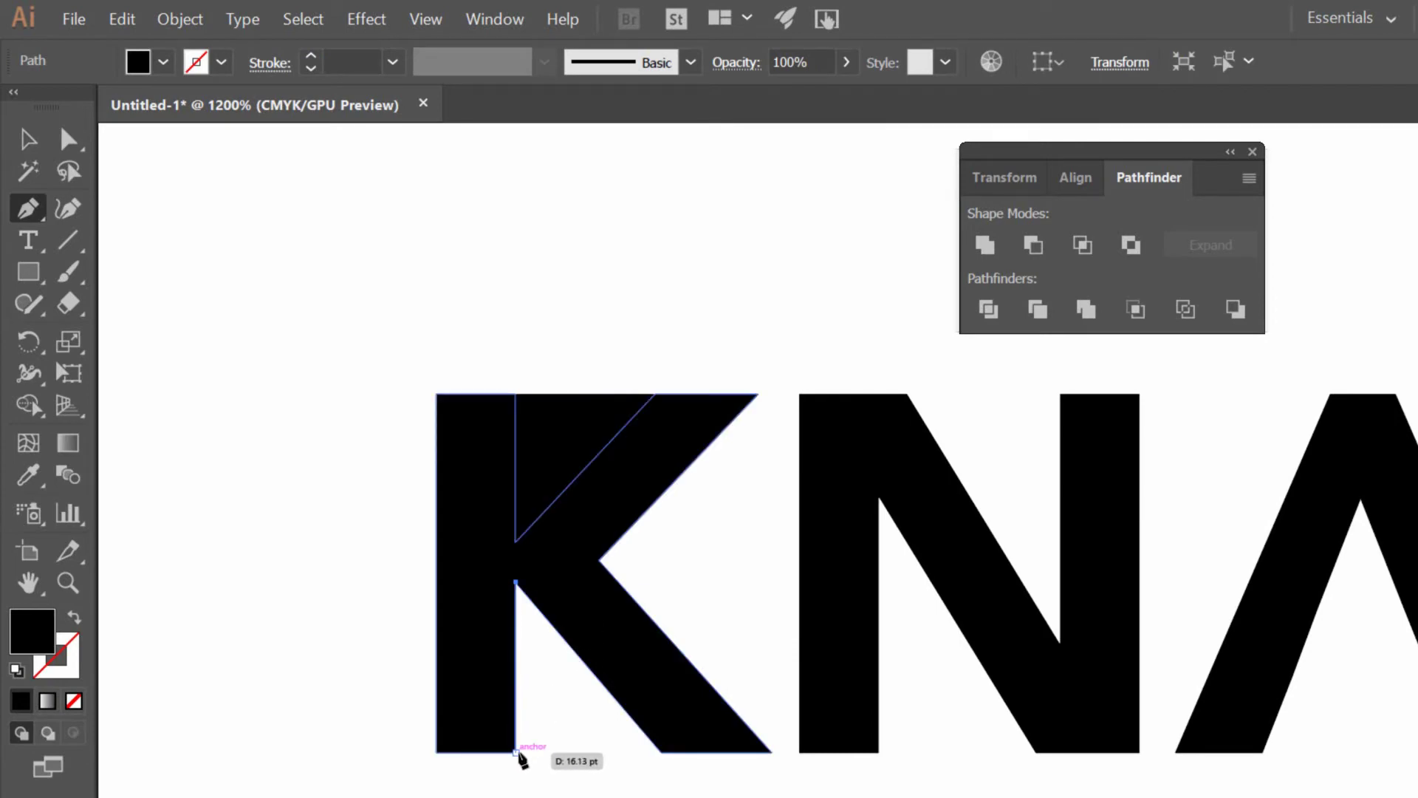
{"action": "left_click", "coordinate": [517, 752]}
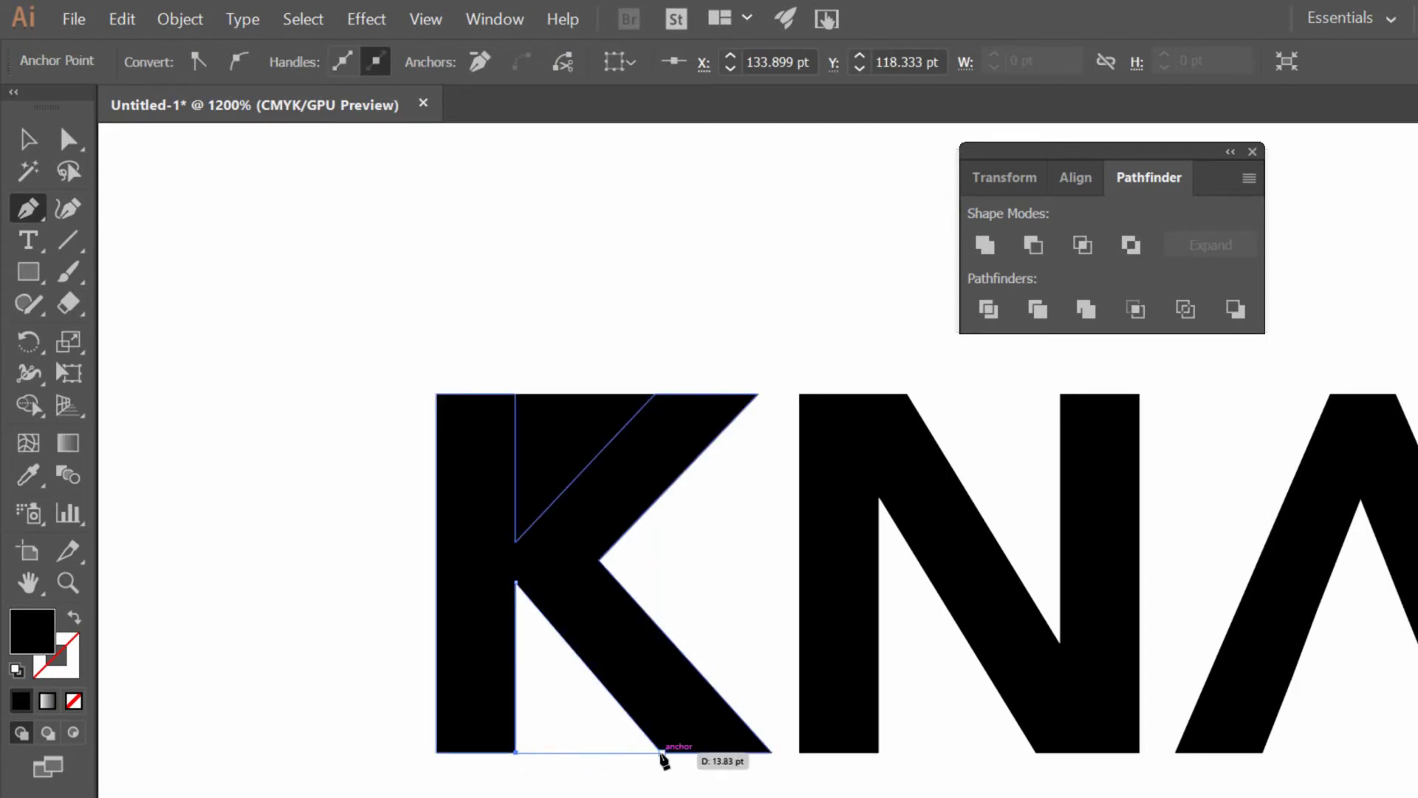
{"action": "left_click", "coordinate": [662, 753]}
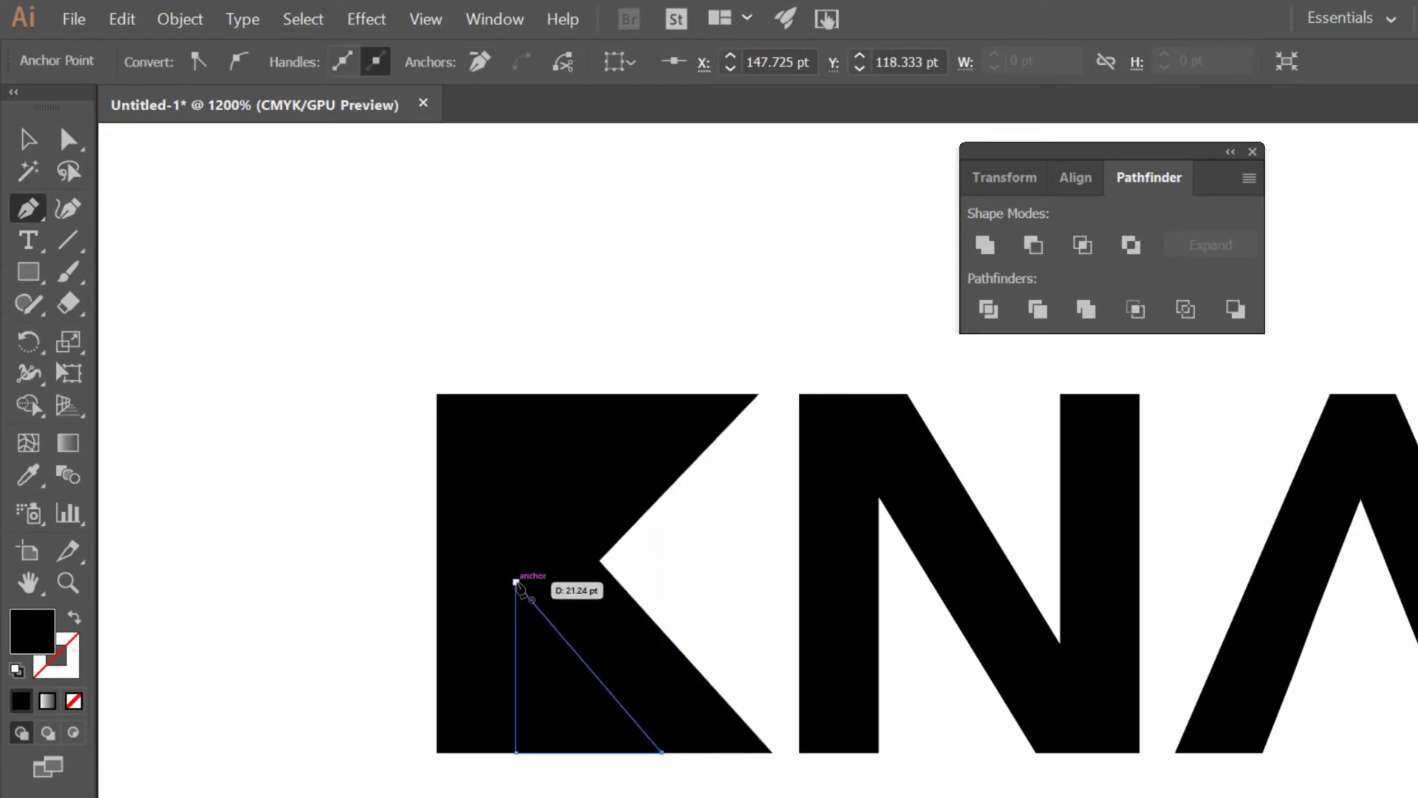
{"action": "left_click", "coordinate": [517, 583]}
{"action": "left_click", "coordinate": [28, 139]}
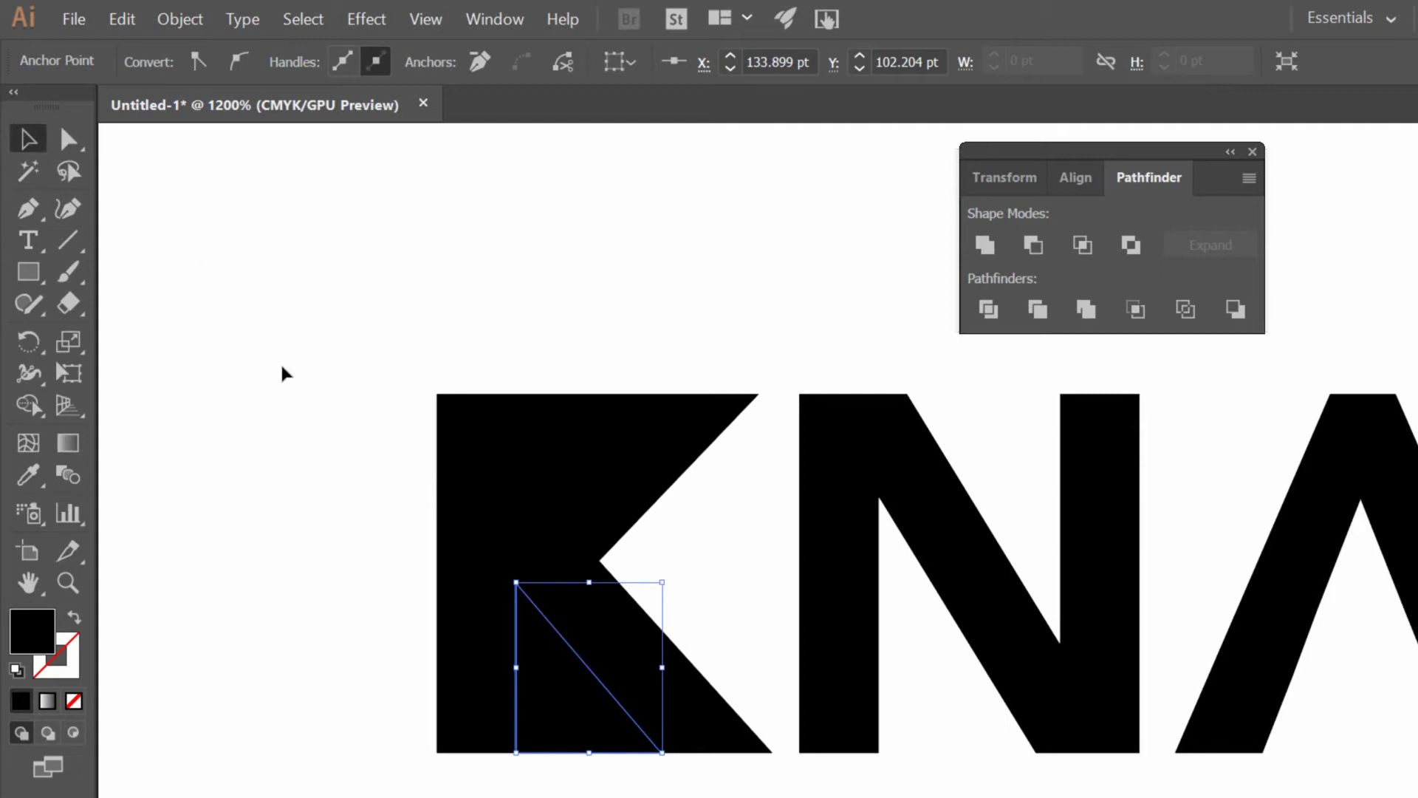
- Marquee-select the first K with both triangles and Unite them in Pathfinder
{"action": "left_click_drag", "start_coordinate": [351, 330], "coordinate": [779, 769]}
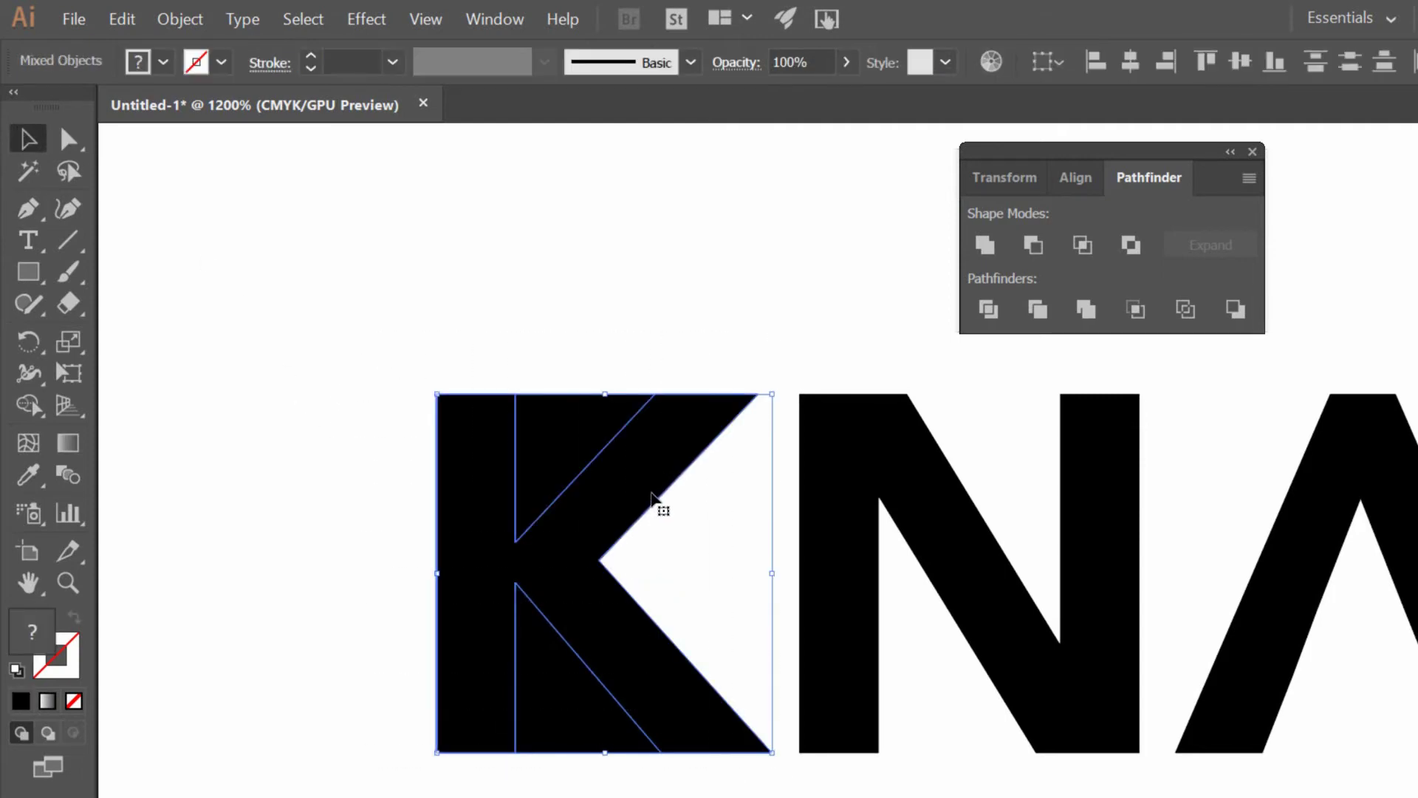
{"action": "left_click", "coordinate": [985, 245]}
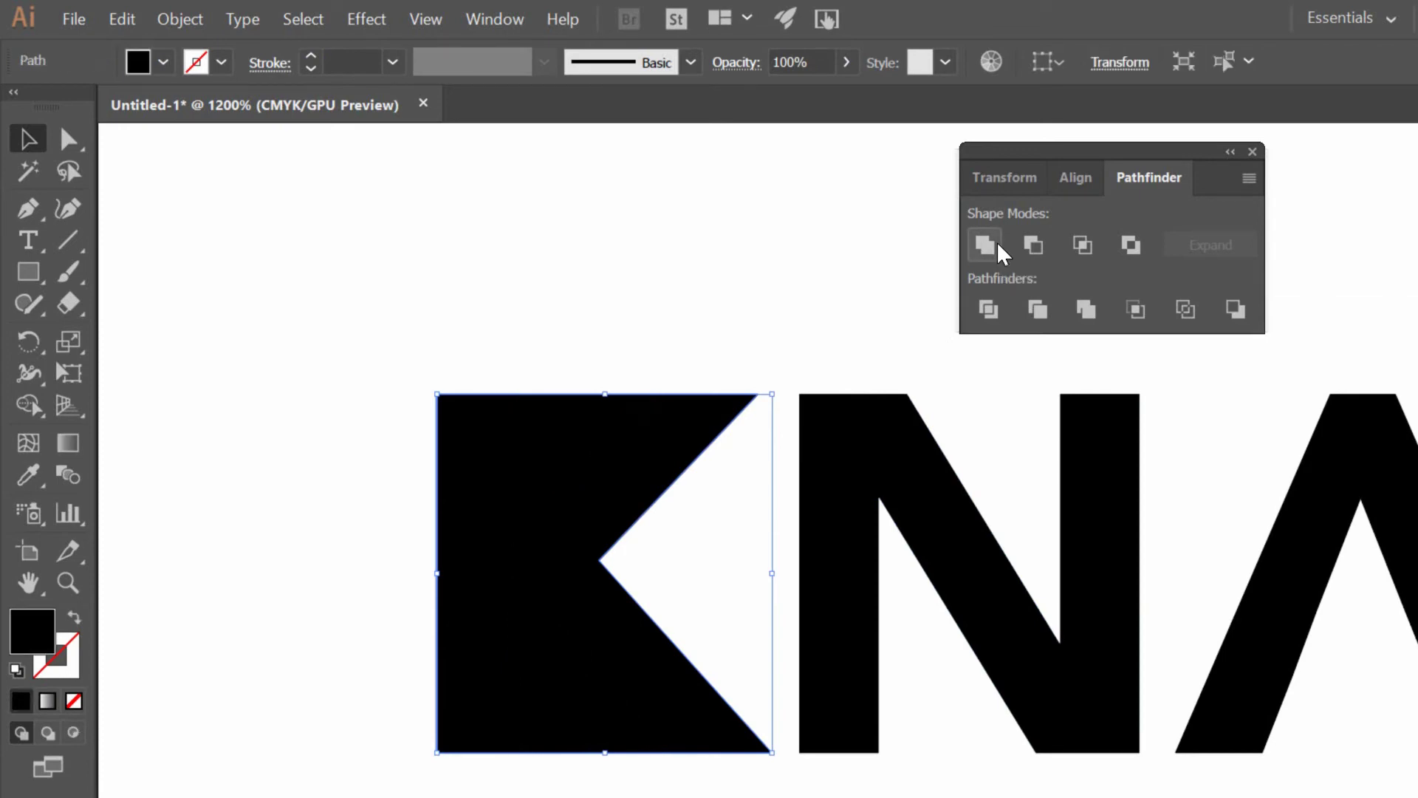
{"action": "left_click", "coordinate": [477, 259]}
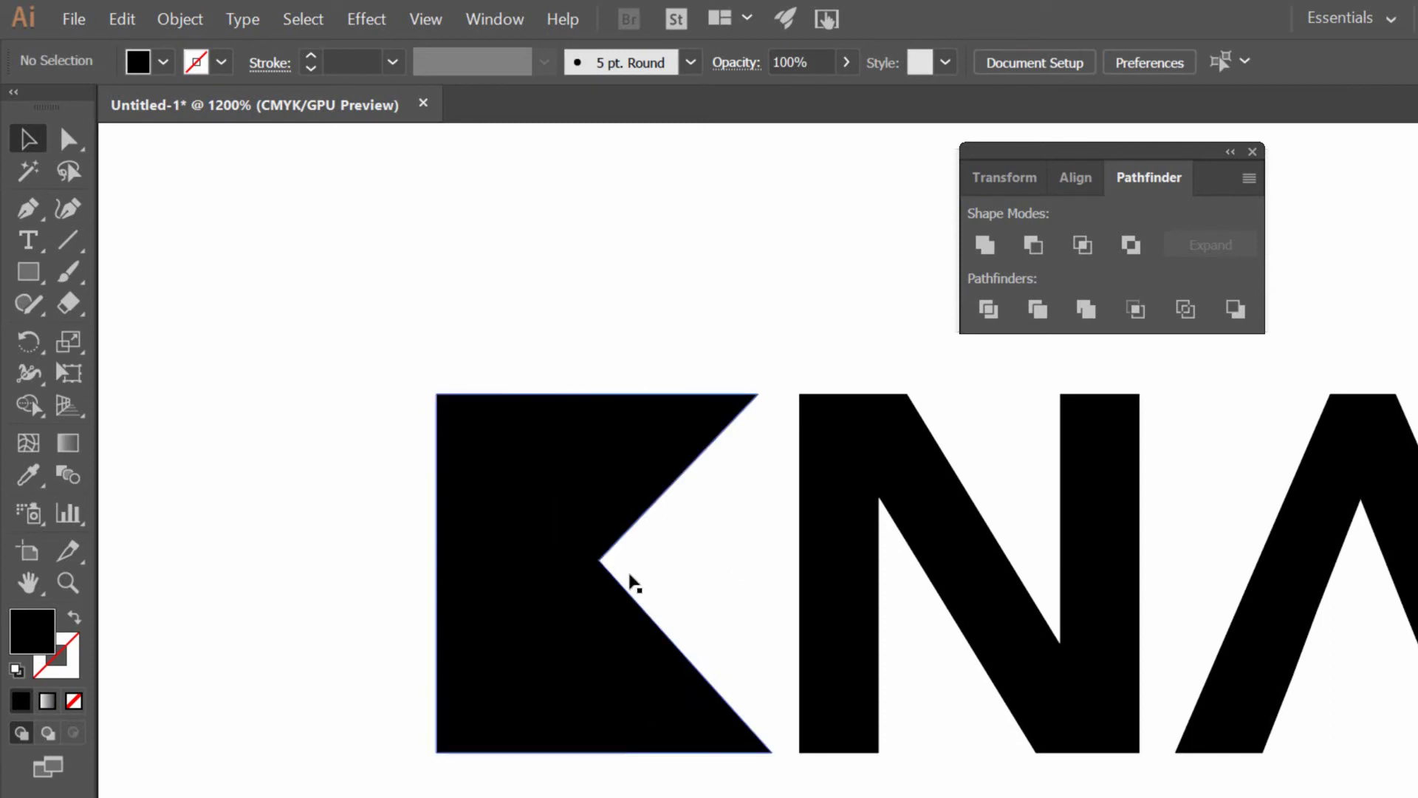
- Zoom out to about 296% and scroll until the full KNACK TRAINING wordmark is visible
{"action": "left_click", "coordinate": [67, 584]}
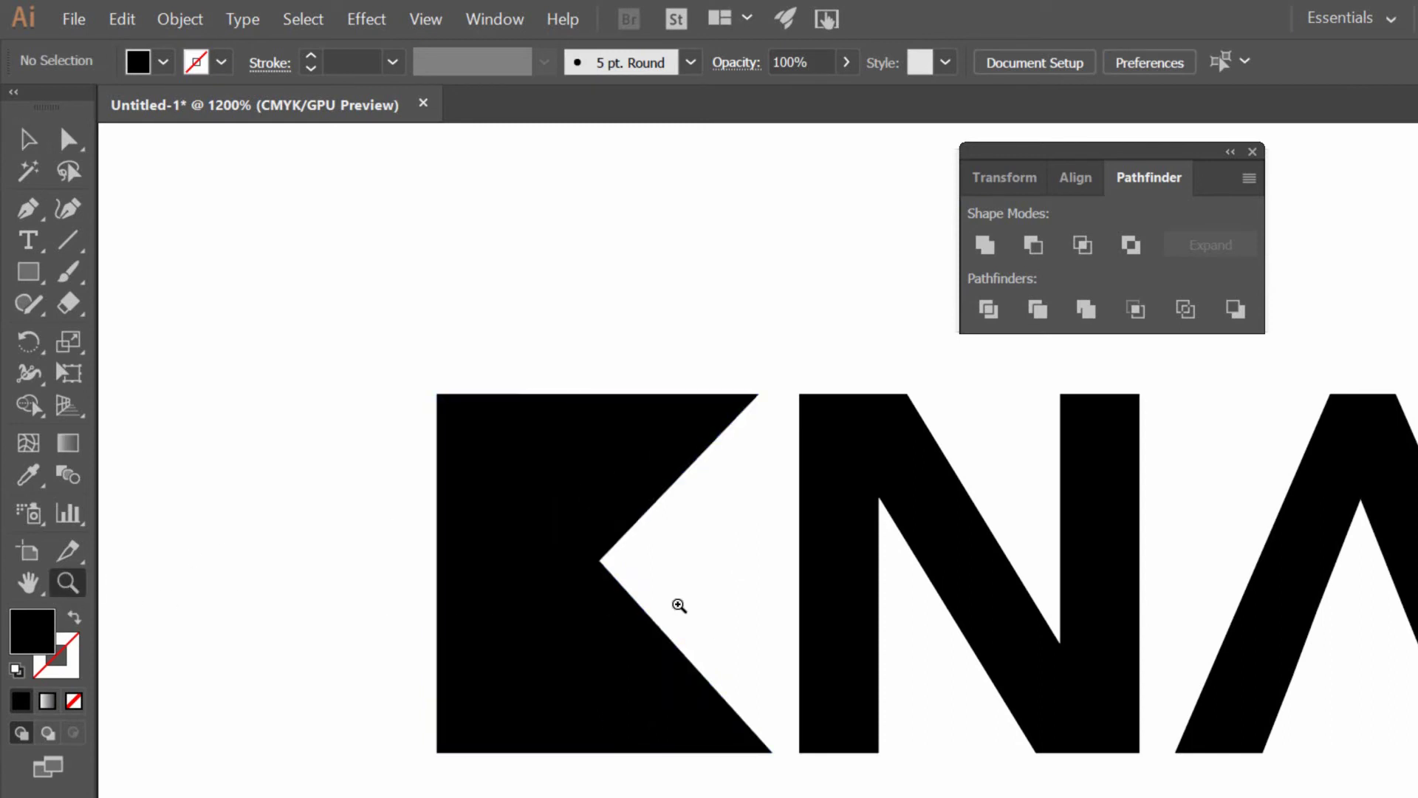
{"action": "left_click", "coordinate": [1045, 559], "text": "alt"}
{"action": "left_click", "coordinate": [1056, 560], "text": "alt"}
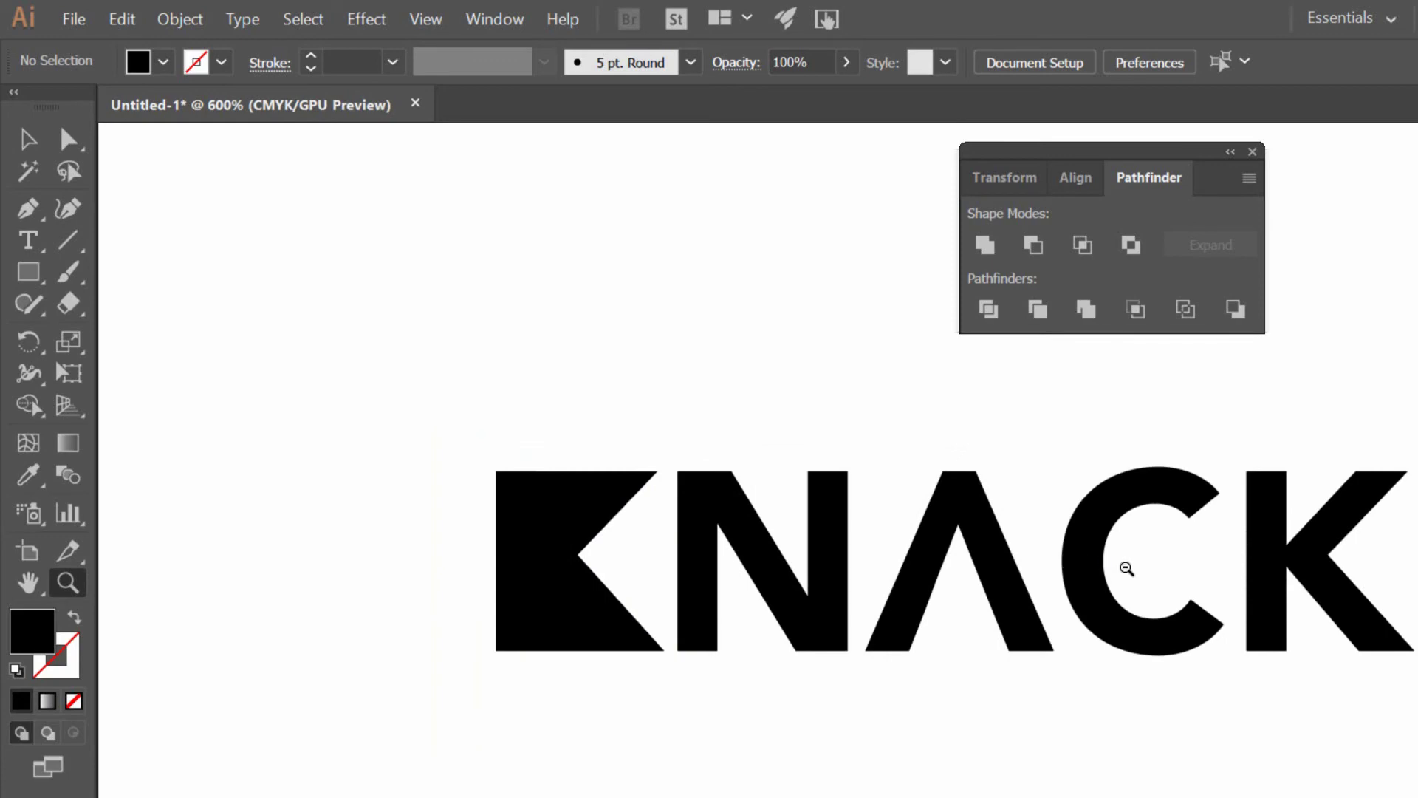
{"action": "left_click", "coordinate": [1259, 591], "text": "alt"}
{"action": "left_click", "coordinate": [1308, 583], "text": "alt"}
{"action": "left_click", "coordinate": [1307, 584], "text": "alt"}
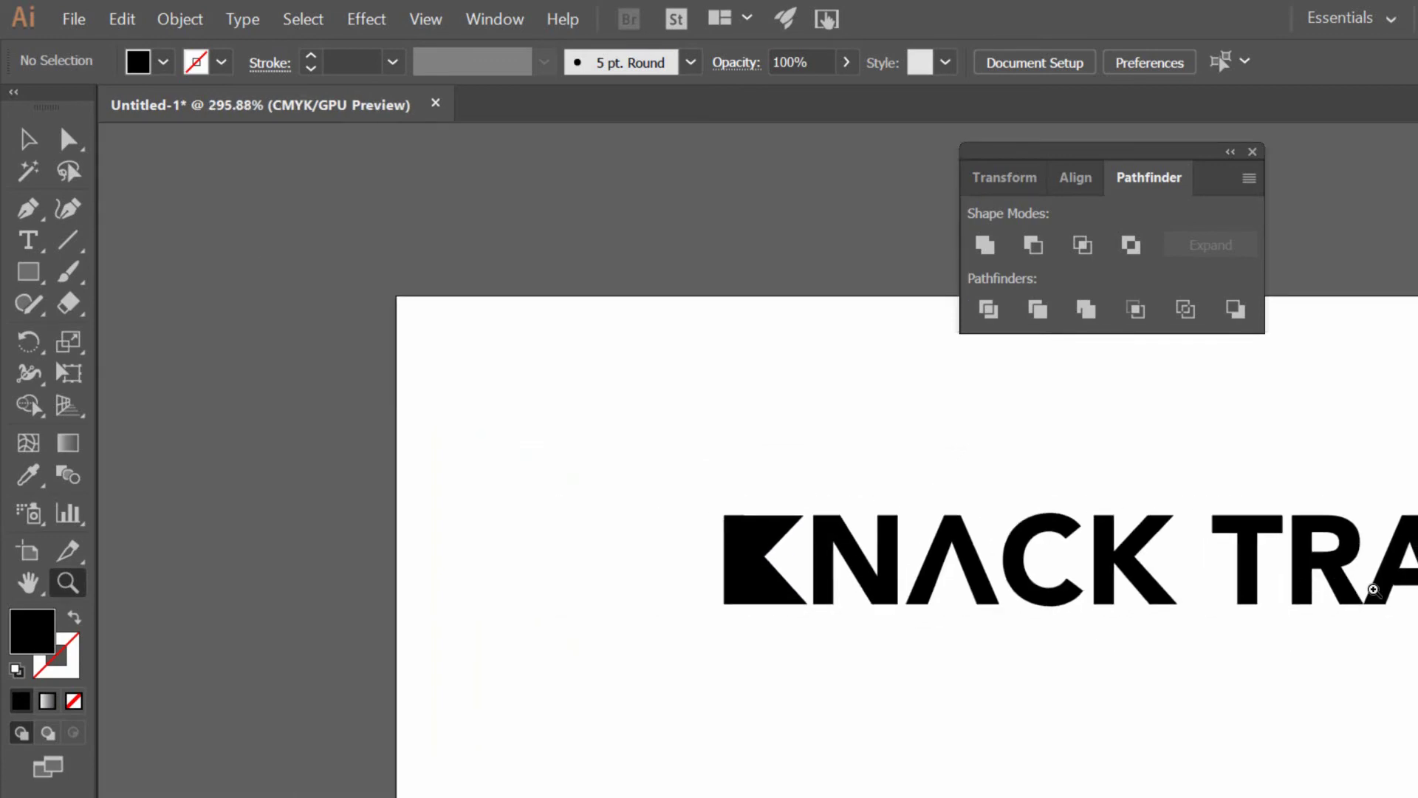
{"action": "key", "text": "alt"}
{"action": "scroll", "coordinate": [1179, 562], "scroll_direction": "right", "scroll_amount": 5}
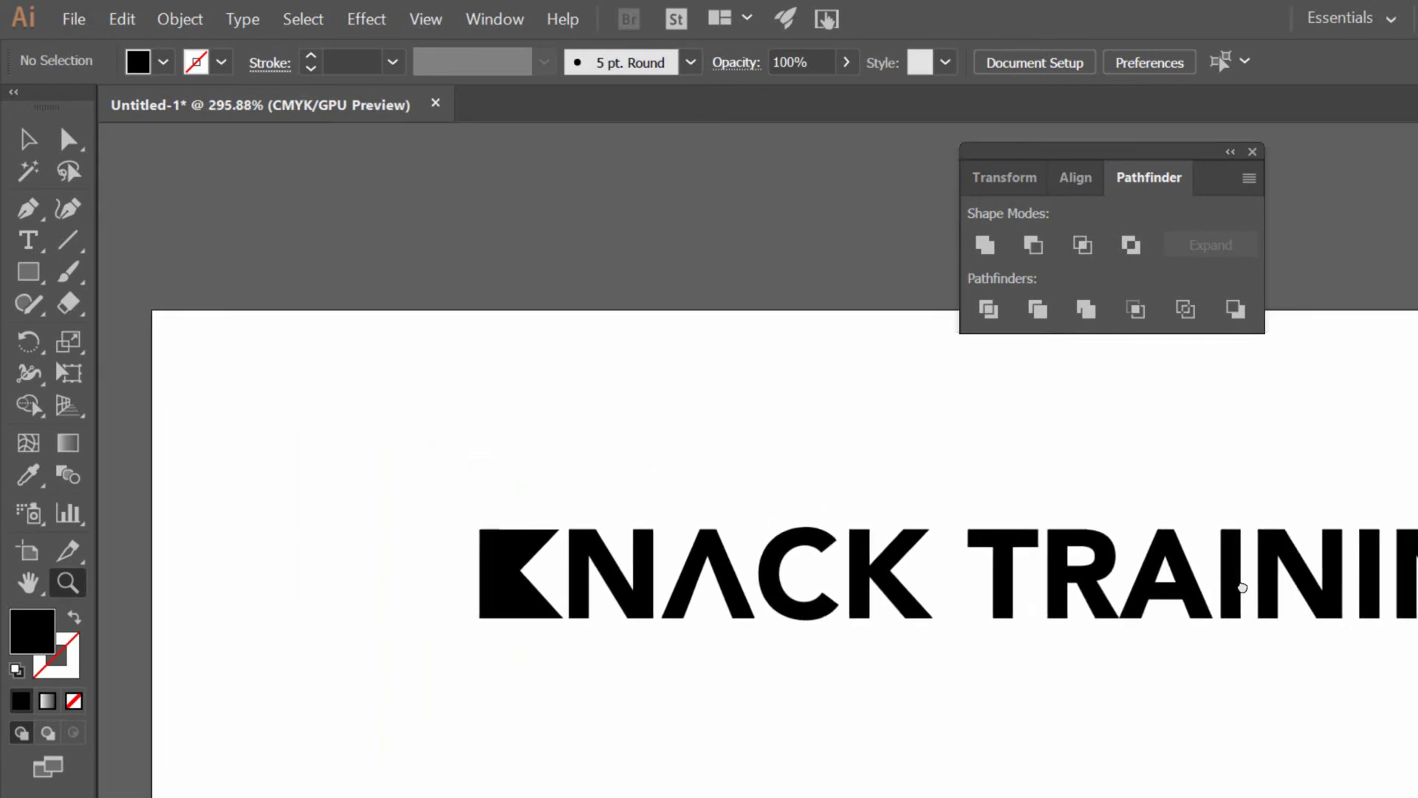